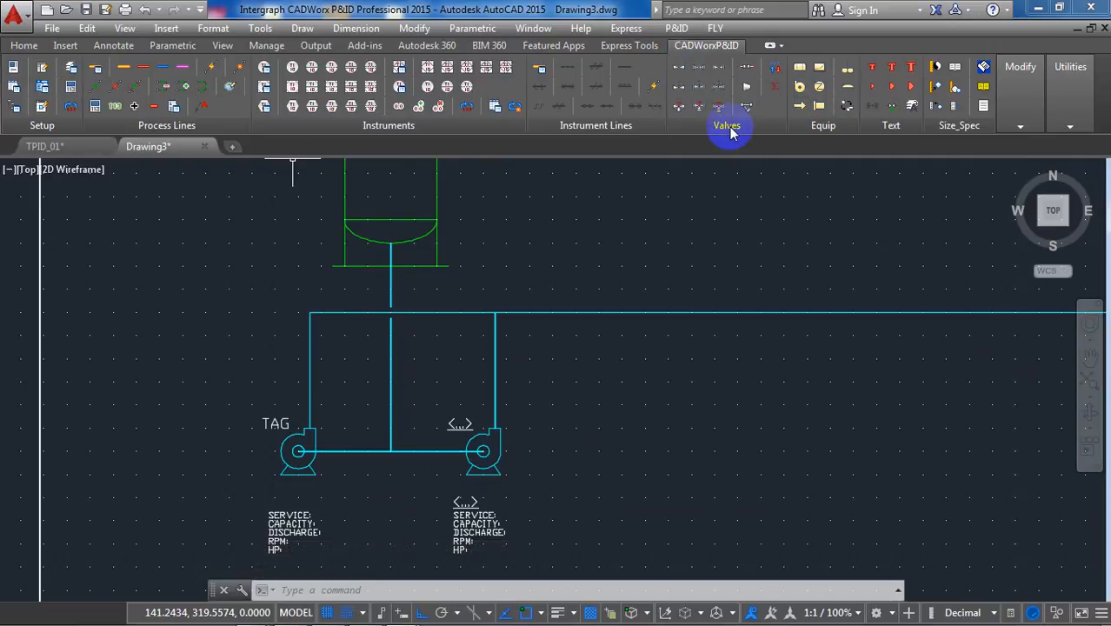
Insert a Swing valve on the vertical discharge line of the pump labelled TAG, just above the pump outlet.
click(682, 68)
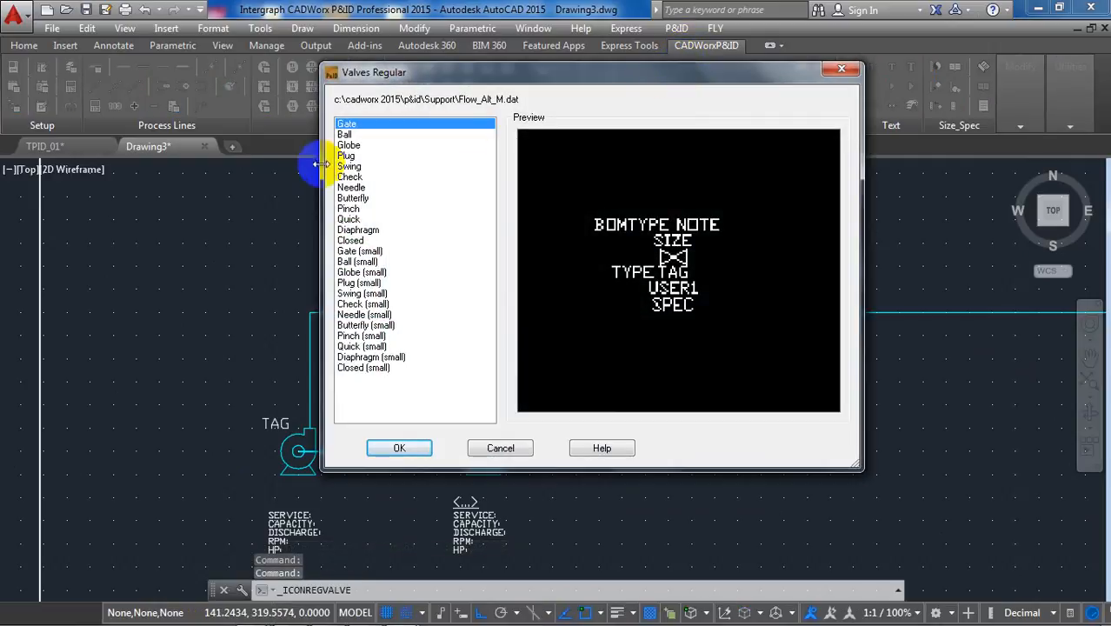
click(349, 166)
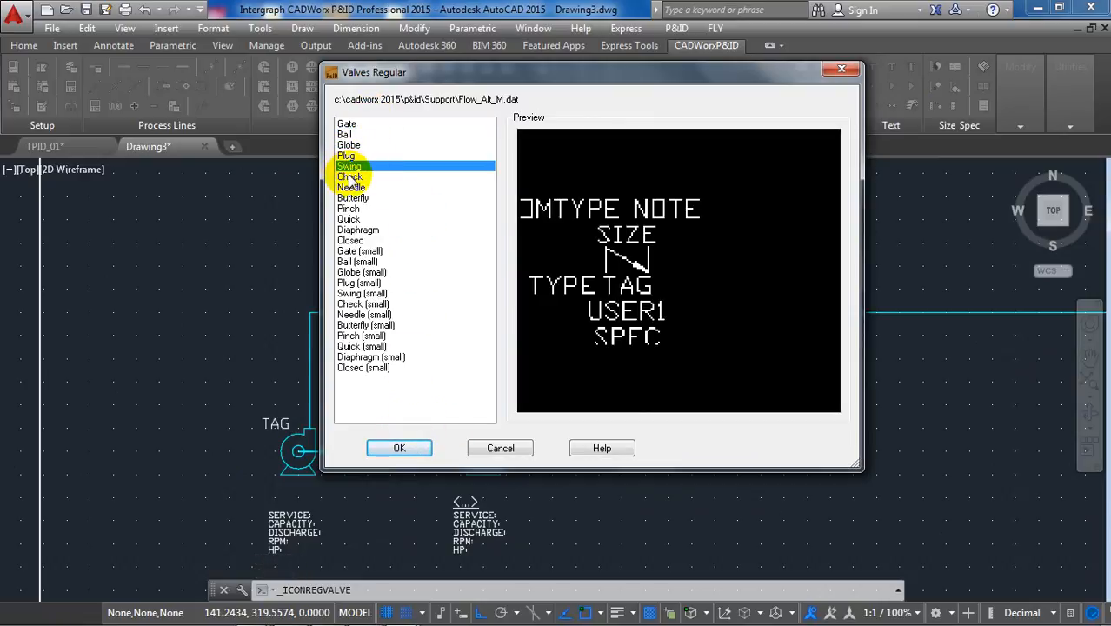
click(350, 177)
click(349, 166)
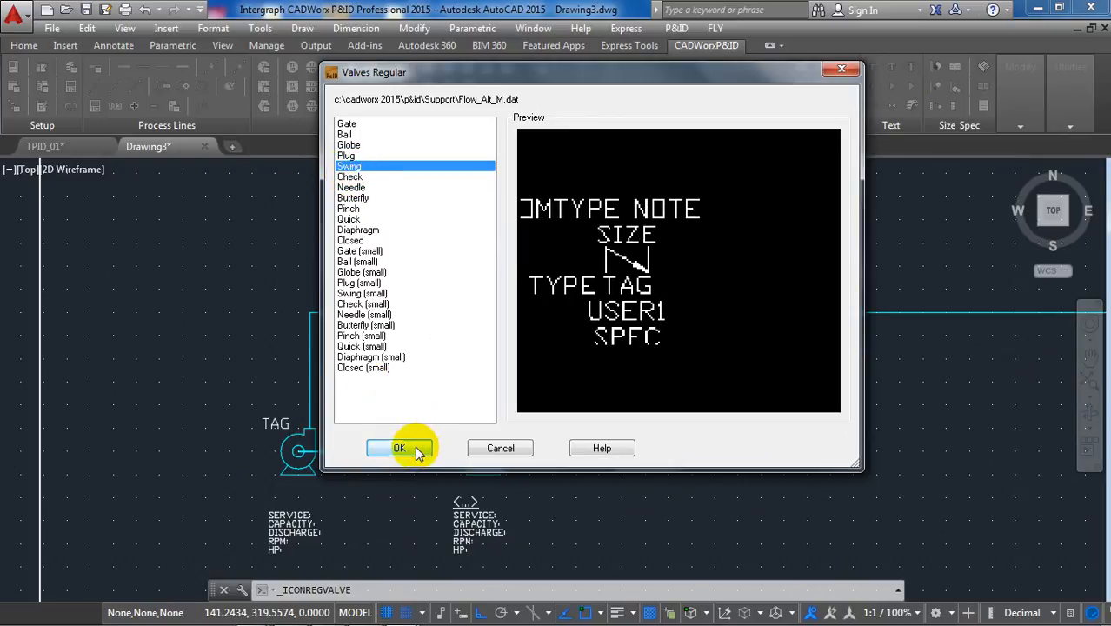
click(399, 449)
scroll(266, 396, up, 3)
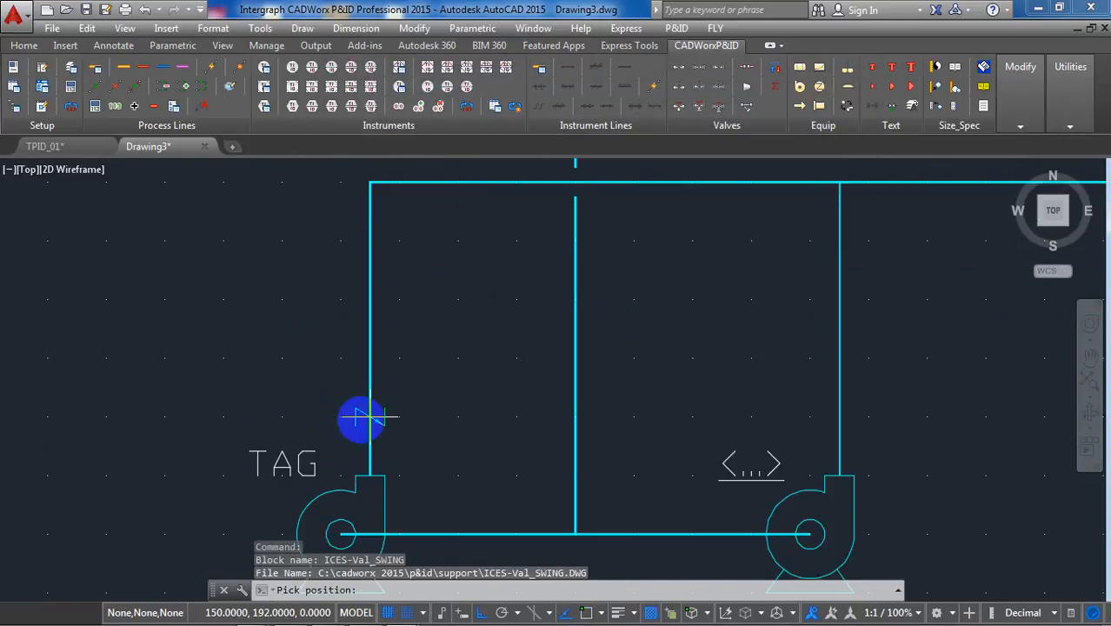
click(366, 418)
Insert a matching Swing valve on the discharge line of the other pump in the first pair.
middle_drag(550, 407, 317, 352)
scroll(317, 352, down, 1)
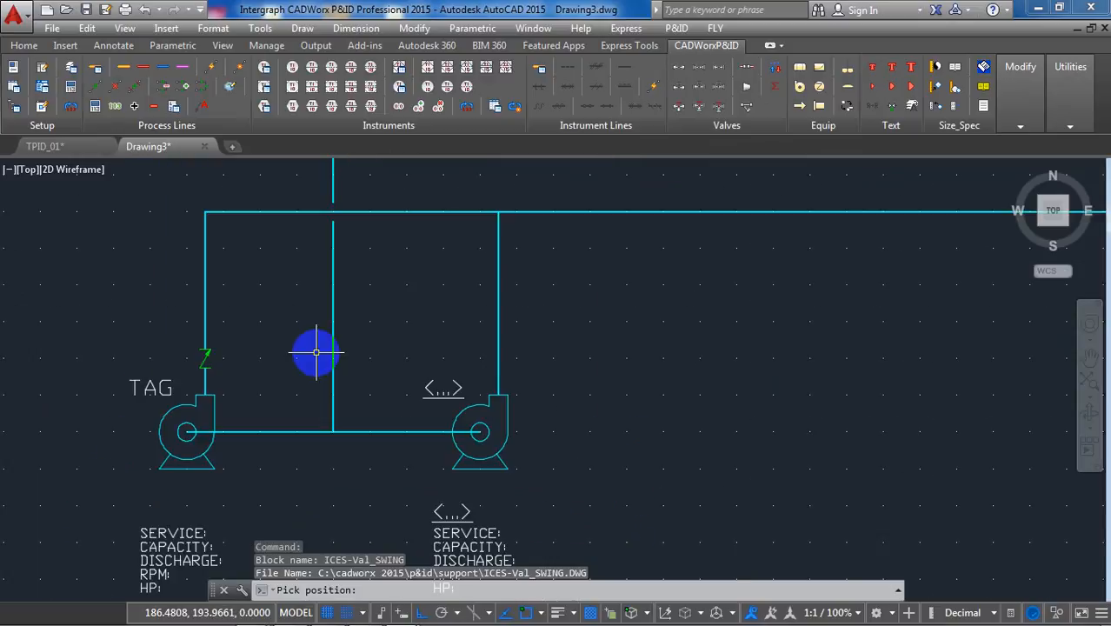
right_click(316, 352)
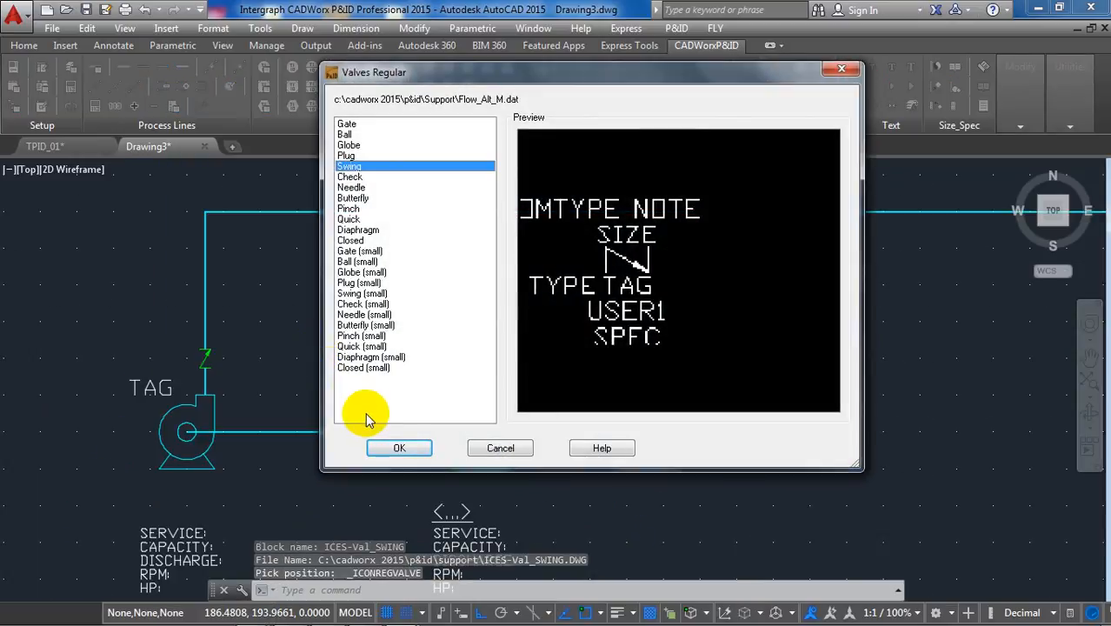
double_click(365, 412)
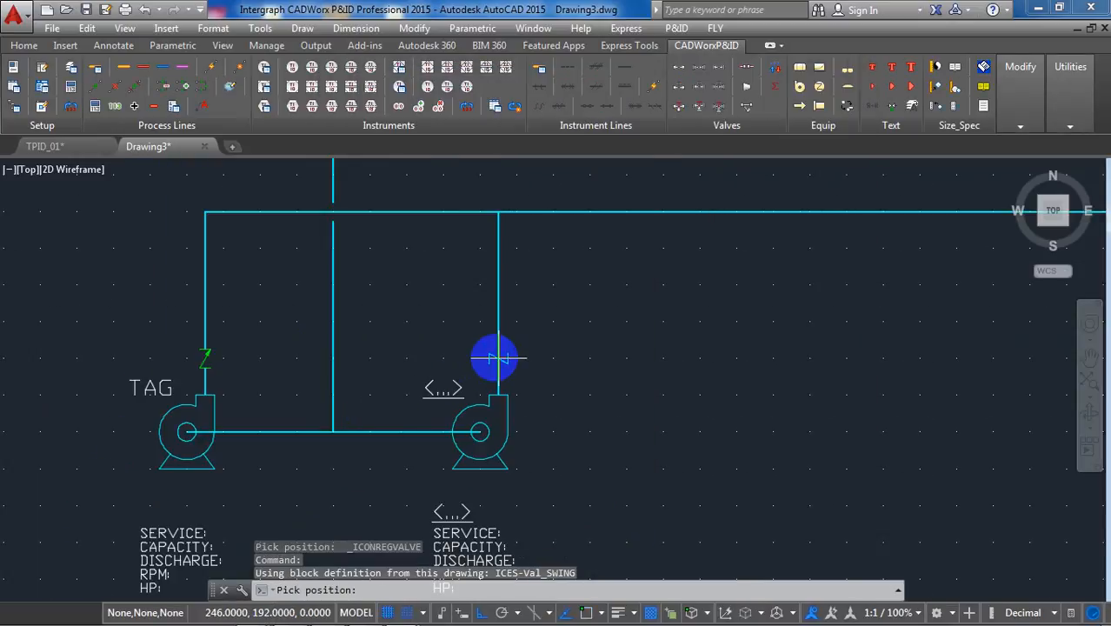
click(498, 358)
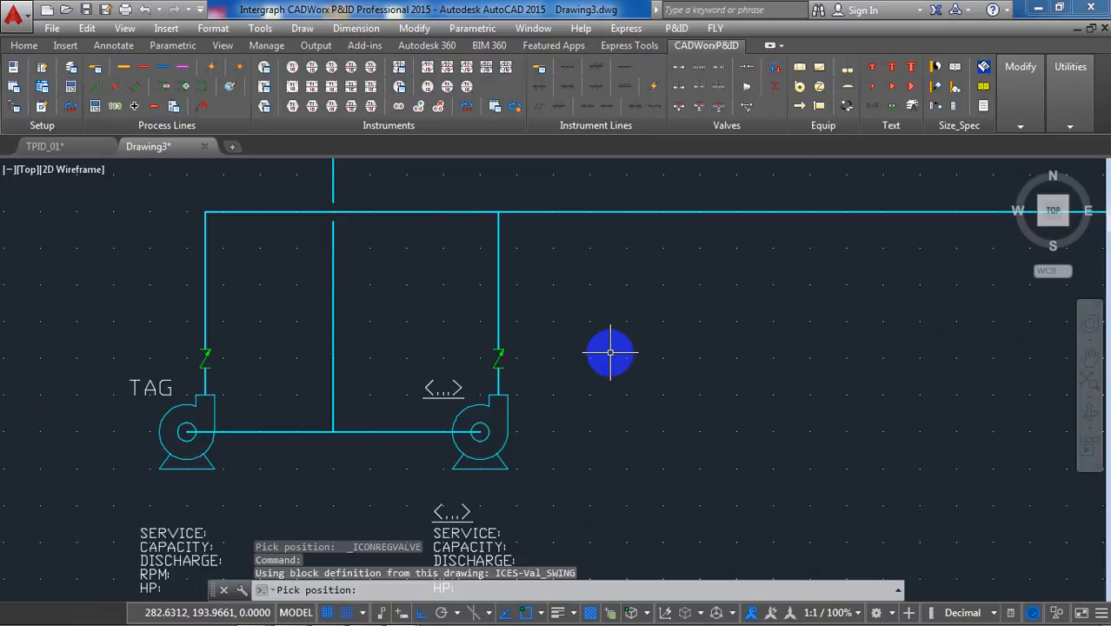
Insert a Swing valve on the left pump's discharge line in the second pump pair.
right_click(610, 352)
key(Return)
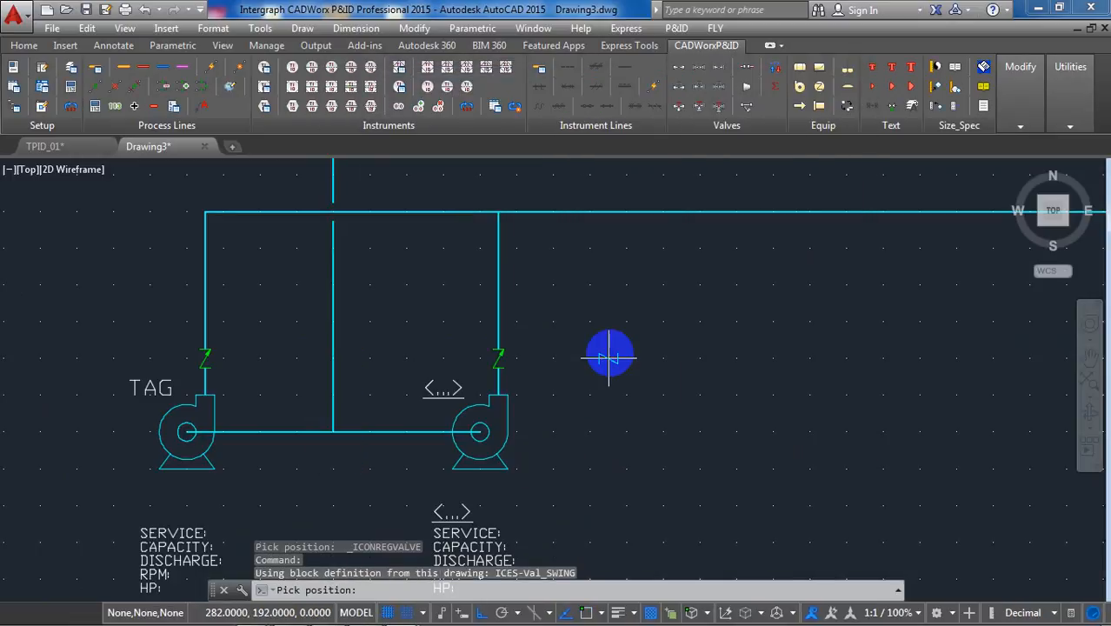
middle_drag(675, 355, 326, 357)
middle_drag(496, 383, 184, 380)
scroll(183, 380, down, 2)
middle_drag(531, 376, 372, 374)
scroll(475, 371, up, 2)
scroll(529, 369, up, 4)
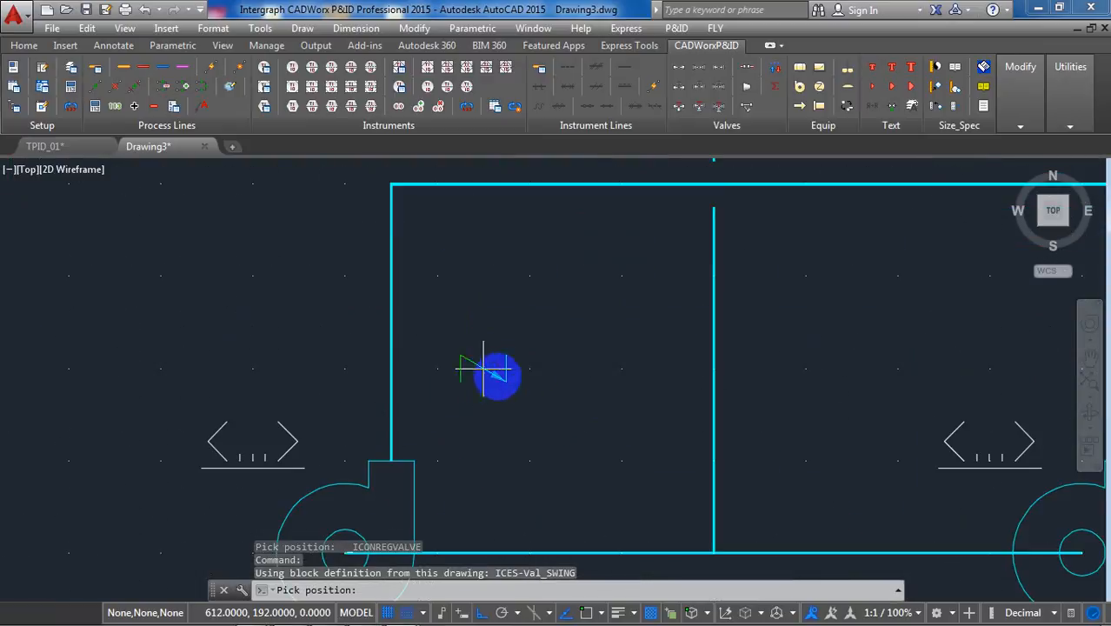
click(390, 379)
Insert a Swing valve on the right pump's discharge line in the second pump pair, level with the one beside it.
middle_drag(719, 384, 507, 387)
scroll(507, 387, down, 2)
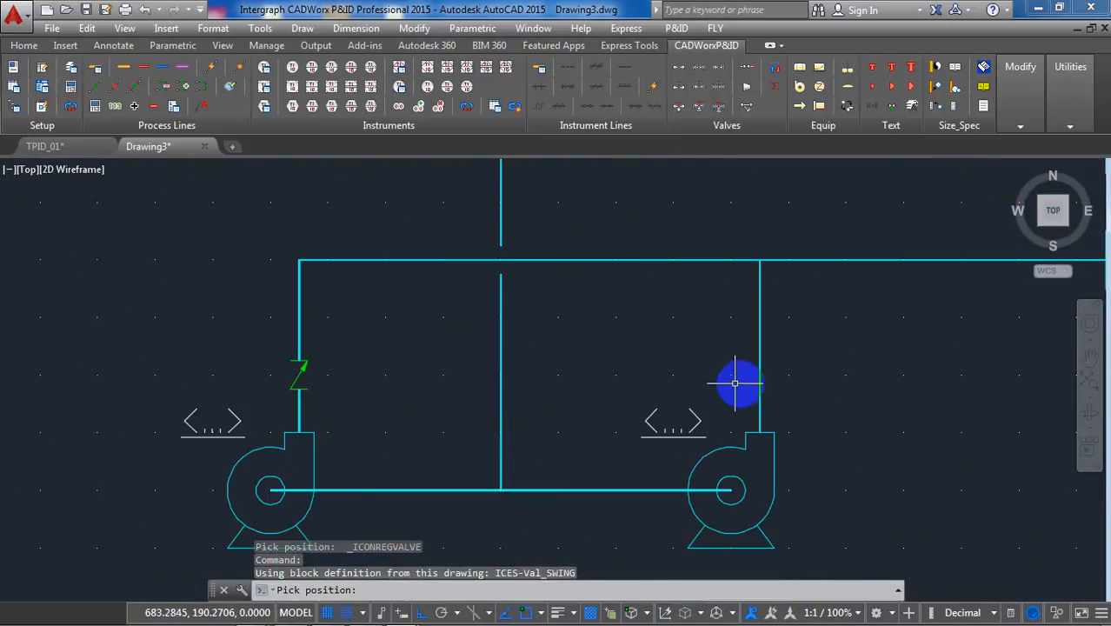
key(Return)
key(Return)
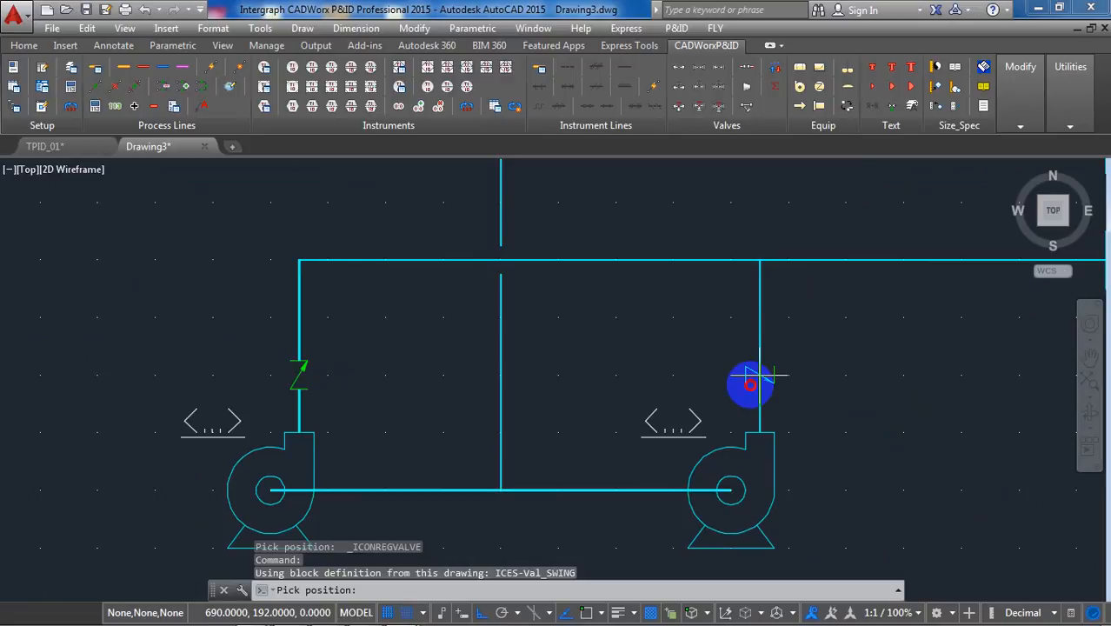
click(750, 383)
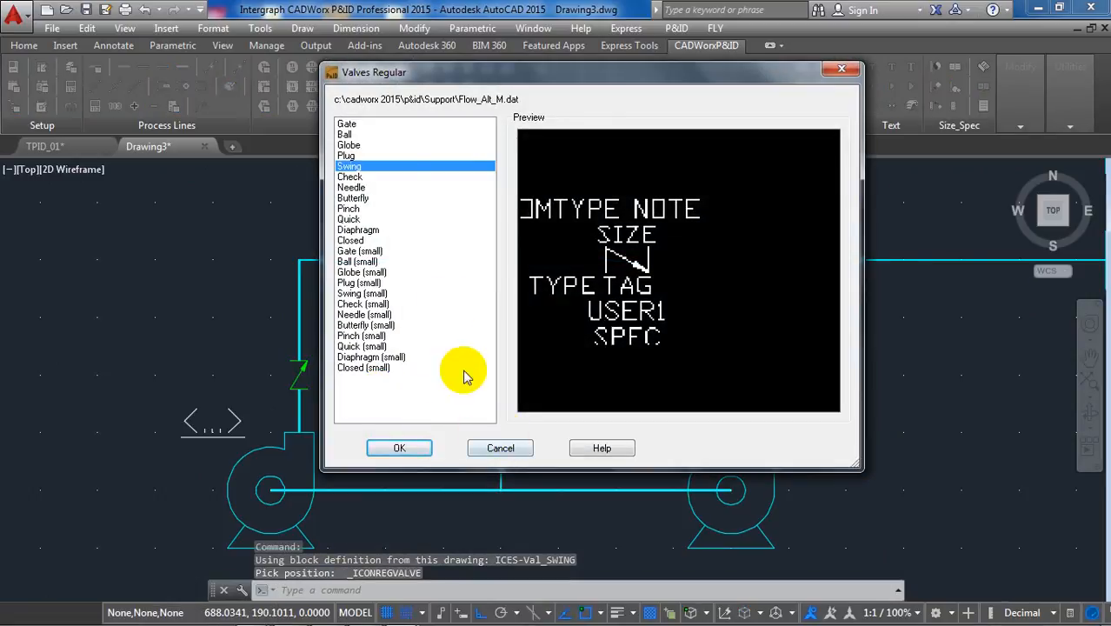
Insert a Gate valve above the swing valve on each discharge line of the second pump pair.
click(346, 124)
click(409, 448)
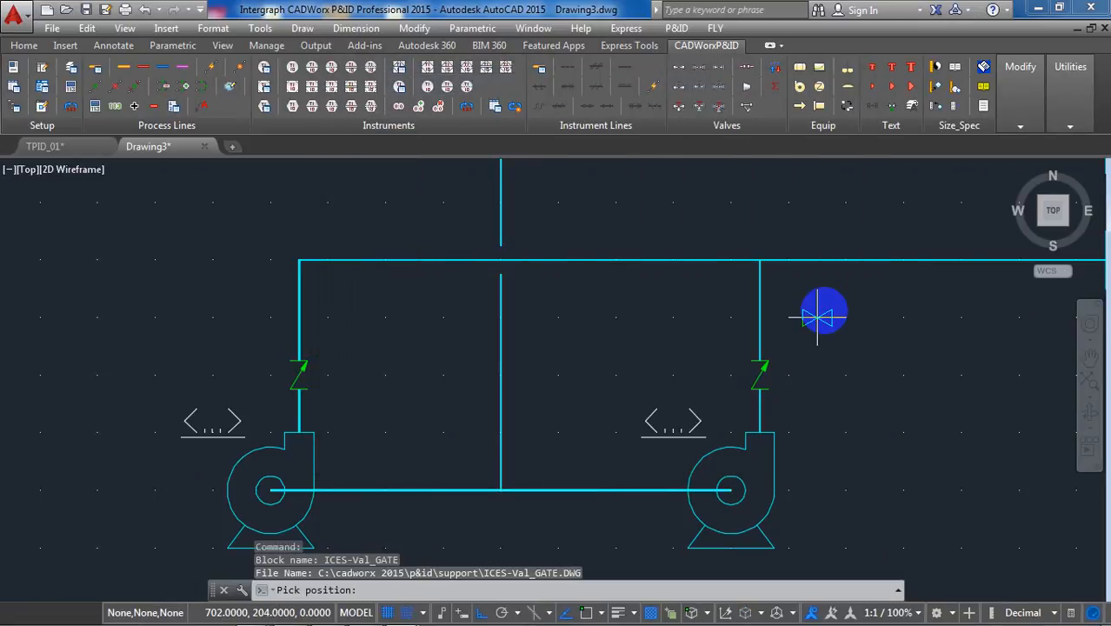
click(765, 325)
key(Return)
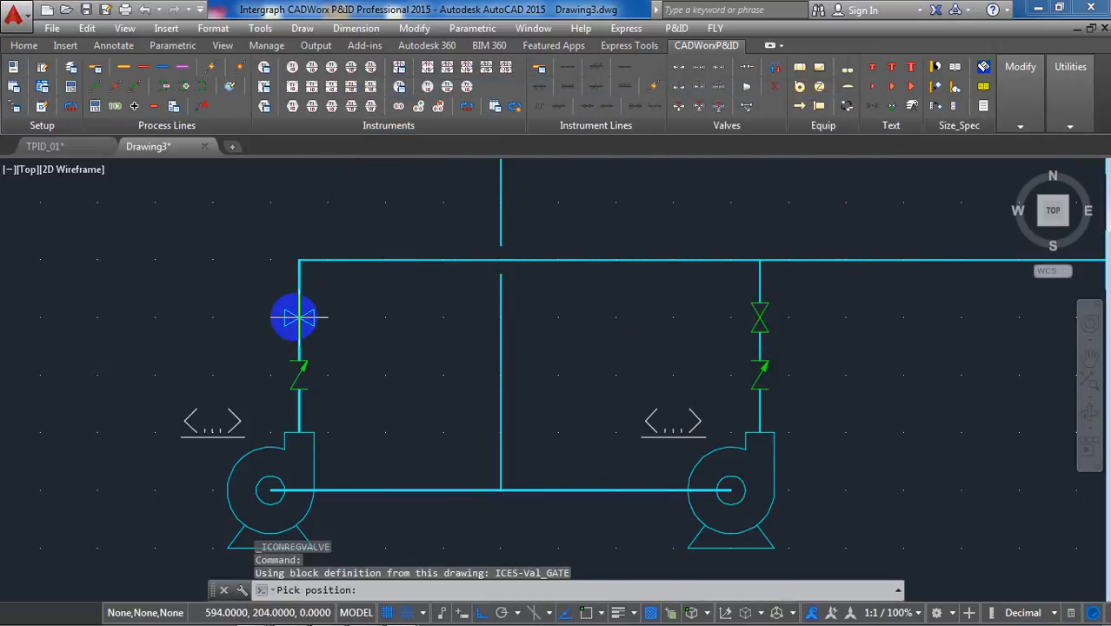
click(298, 317)
Insert a Gate valve above the swing valve on the right pump's discharge line in the first pump pair.
key(Return)
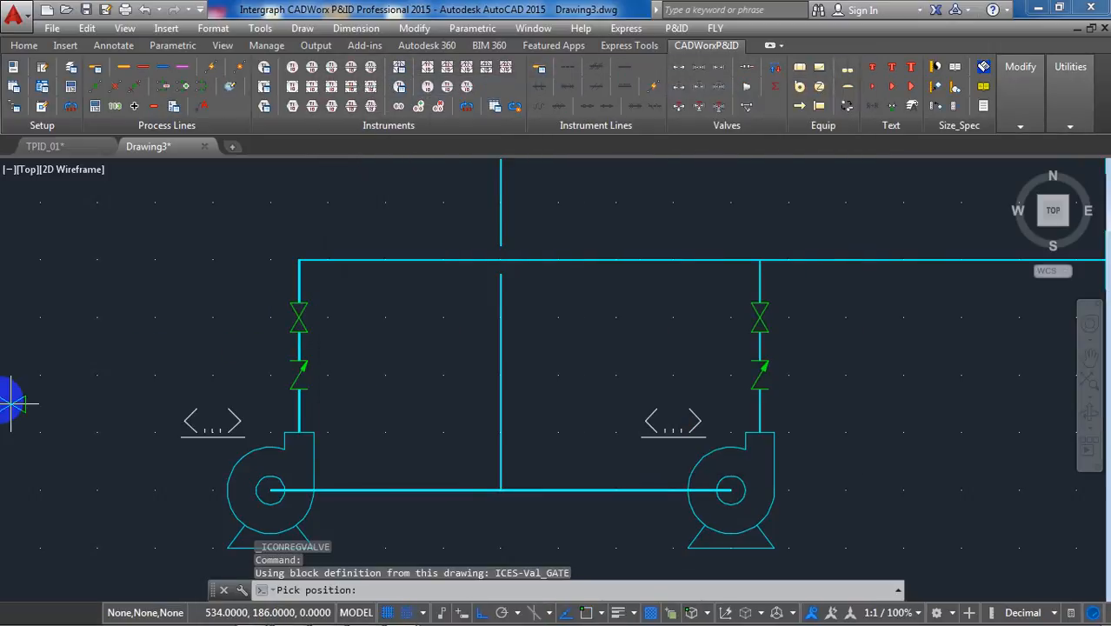
middle_drag(2, 401, 608, 370)
scroll(610, 369, down, 6)
scroll(382, 362, up, 2)
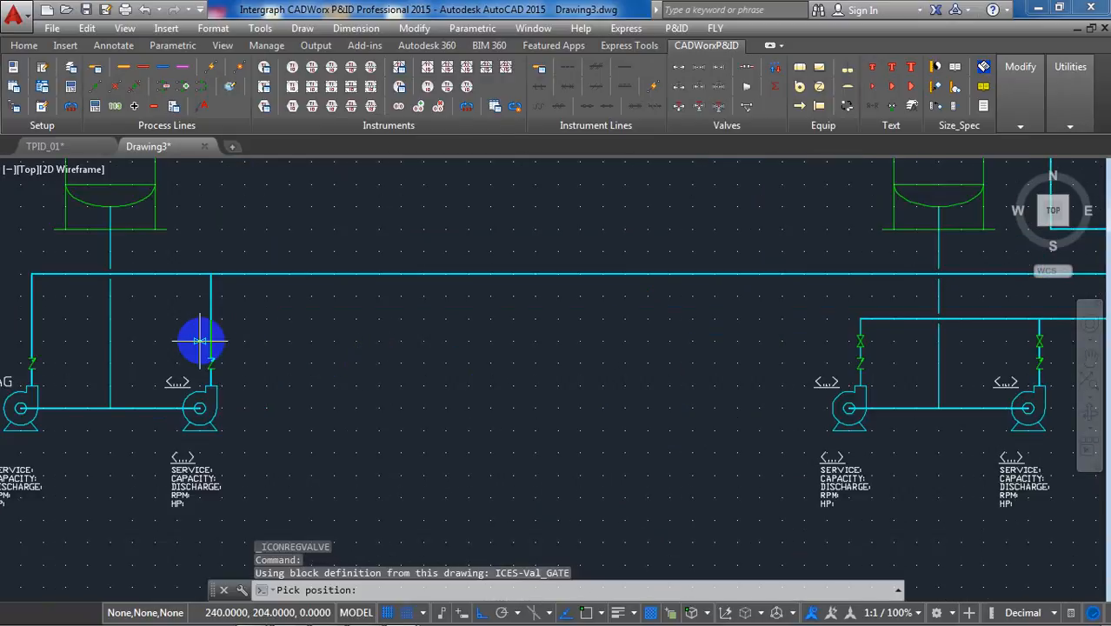
click(860, 341)
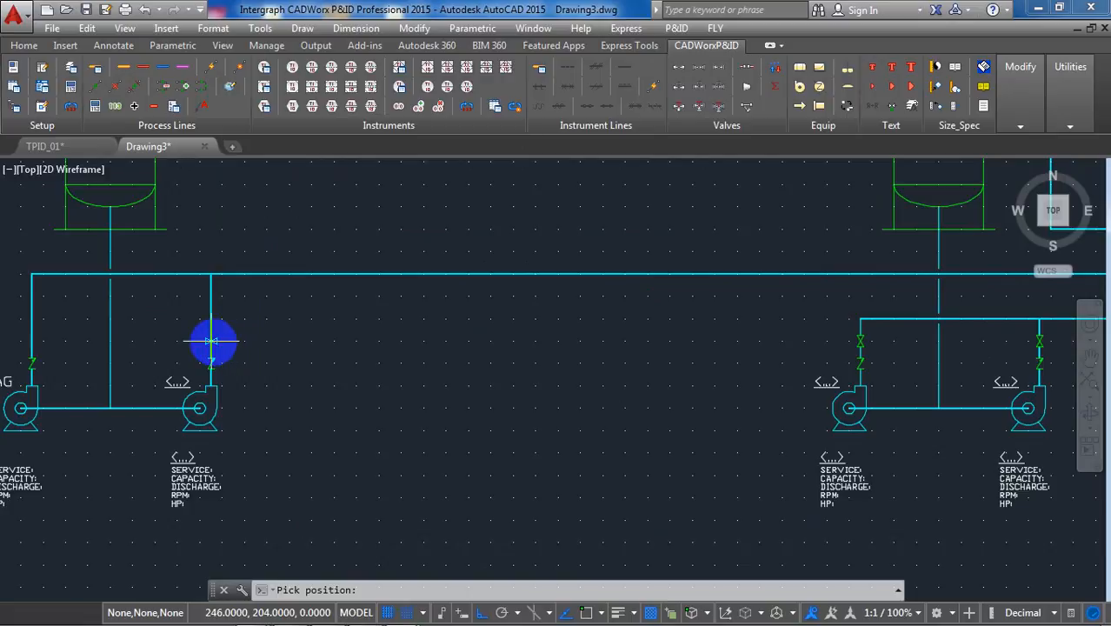
click(211, 341)
Insert a Gate valve above the swing valve on the discharge line of the pump labelled TAG.
middle_drag(178, 360, 385, 348)
scroll(384, 348, up, 6)
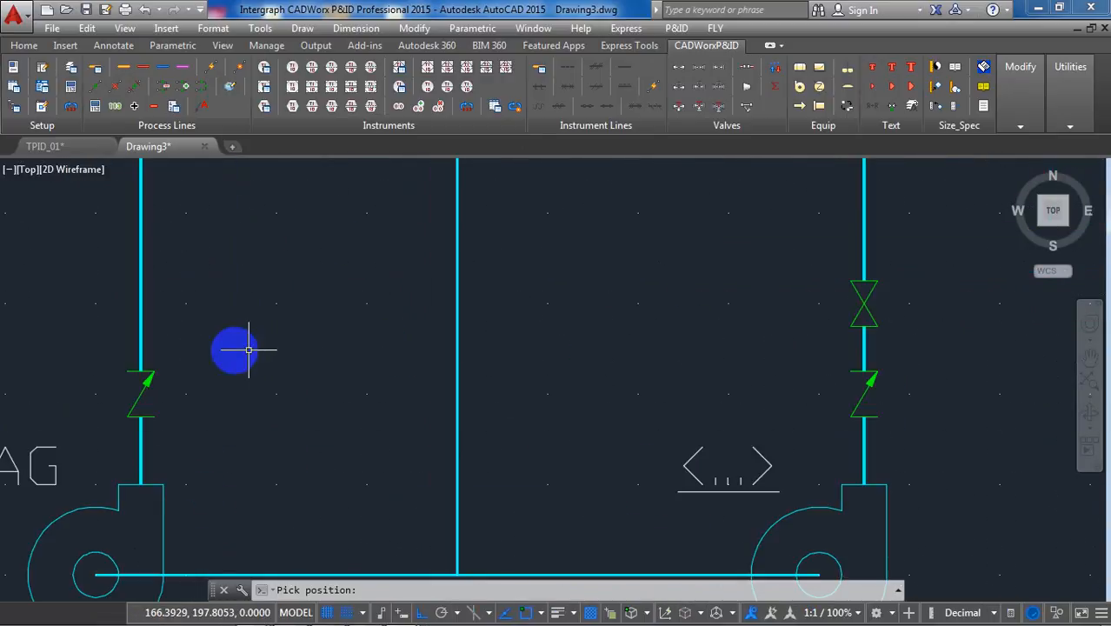
key(Return)
key(Return)
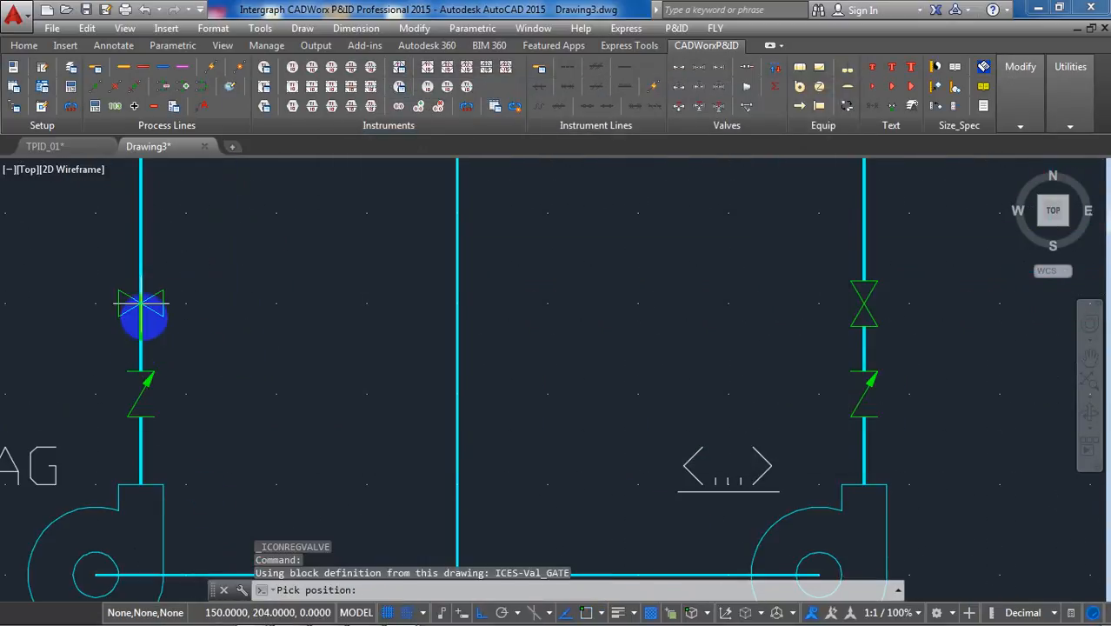
click(141, 306)
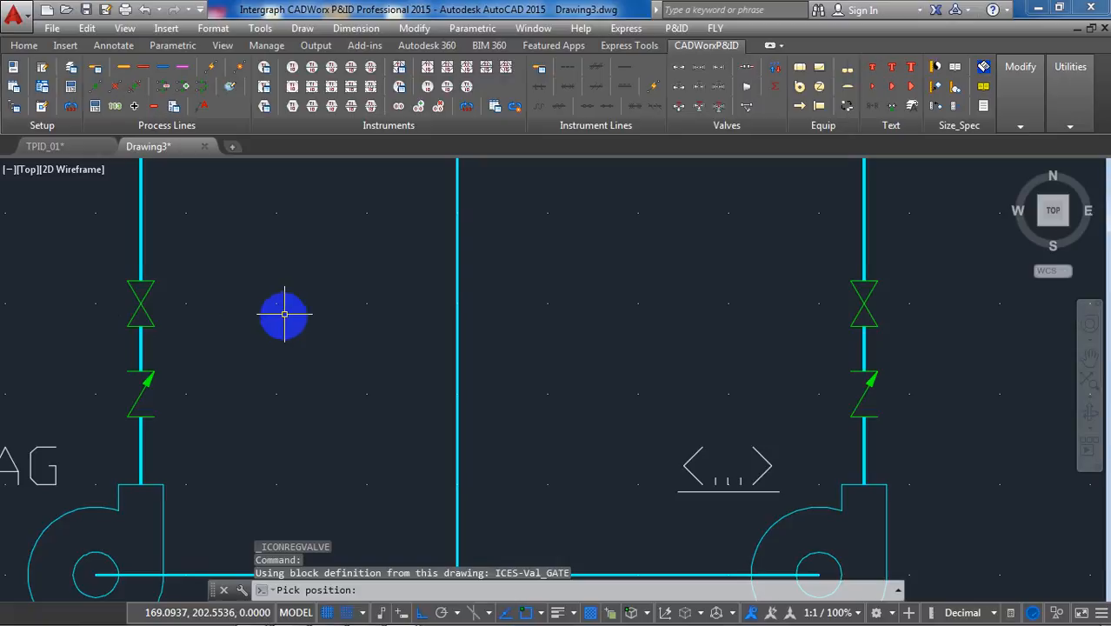
Insert a Gate valve on the horizontal suction line between the TAG pump and the vertical tank line.
scroll(230, 366, down, 4)
scroll(228, 409, up, 2)
mouse_move(231, 434)
middle_down()
mouse_move(233, 350)
mouse_move(339, 423)
middle_up()
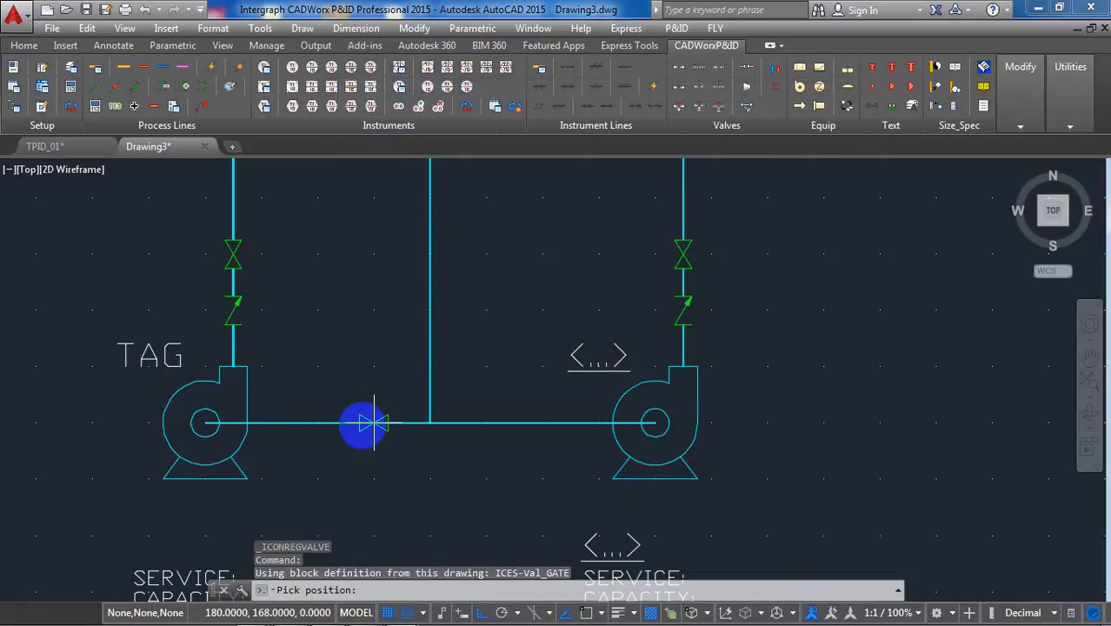
scroll(366, 423, up, 5)
scroll(356, 422, down, 4)
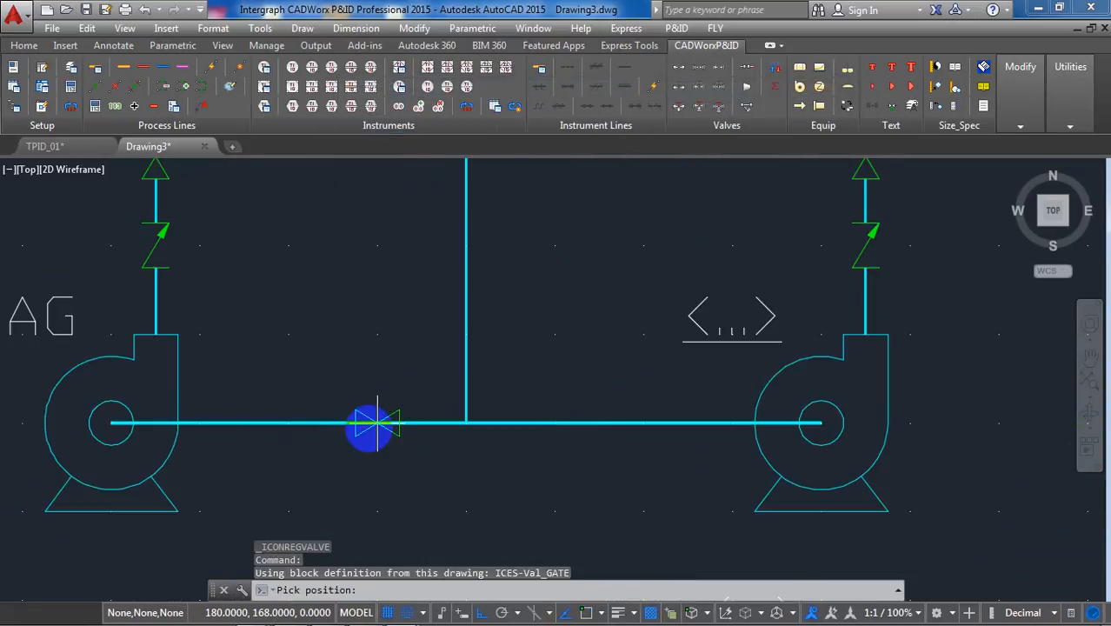
click(377, 423)
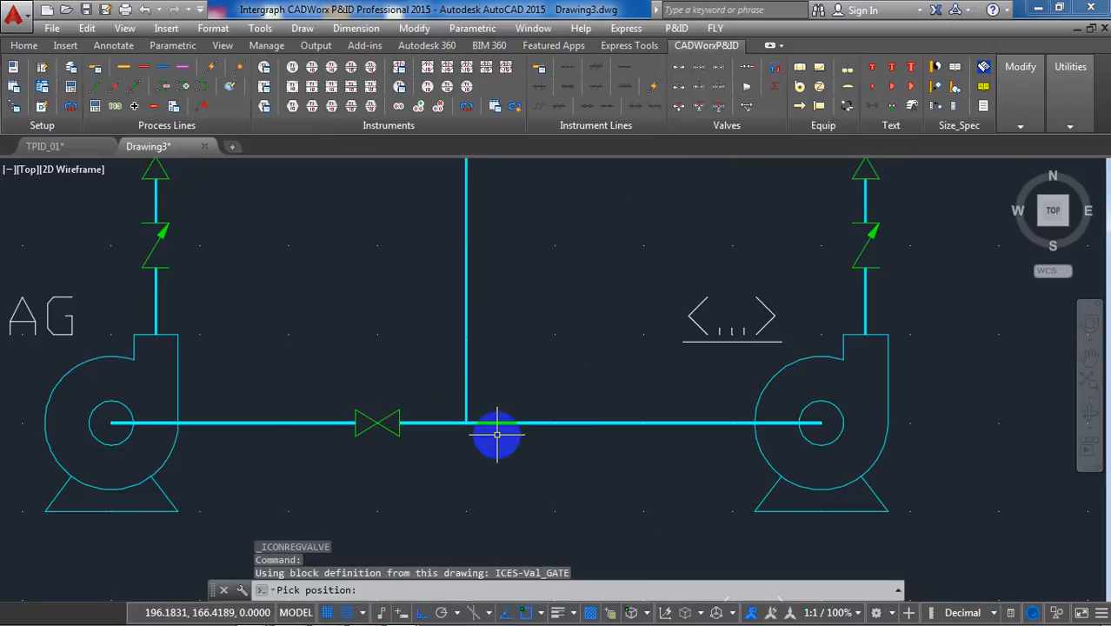
Insert a Gate valve on the suction line between the vertical tank line and the first pair's right pump.
key(Return)
key(Return)
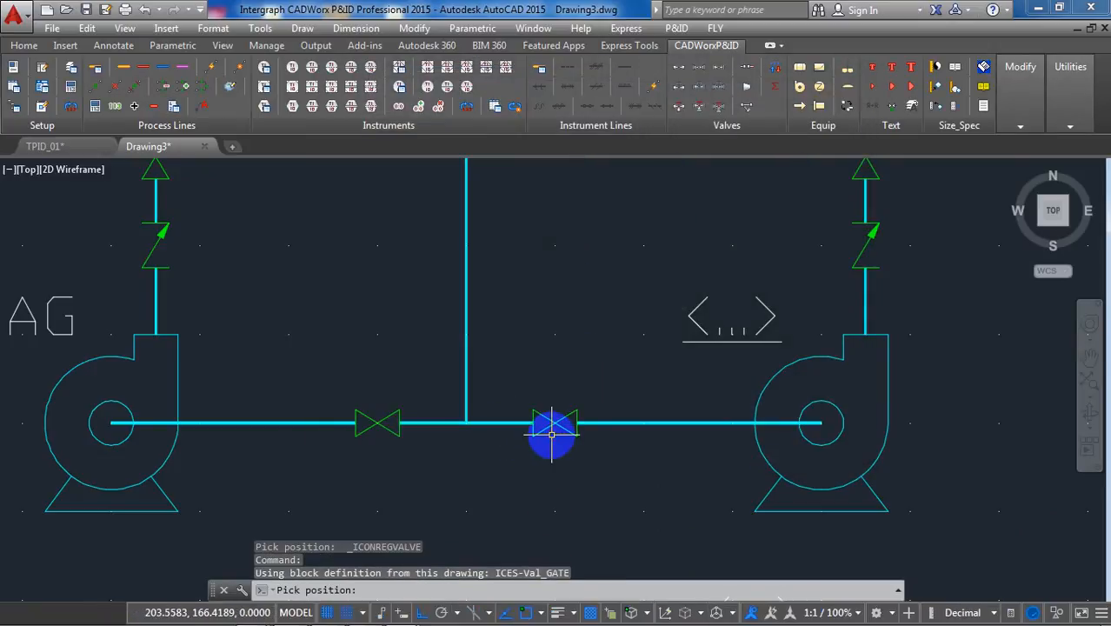
click(551, 434)
key(Return)
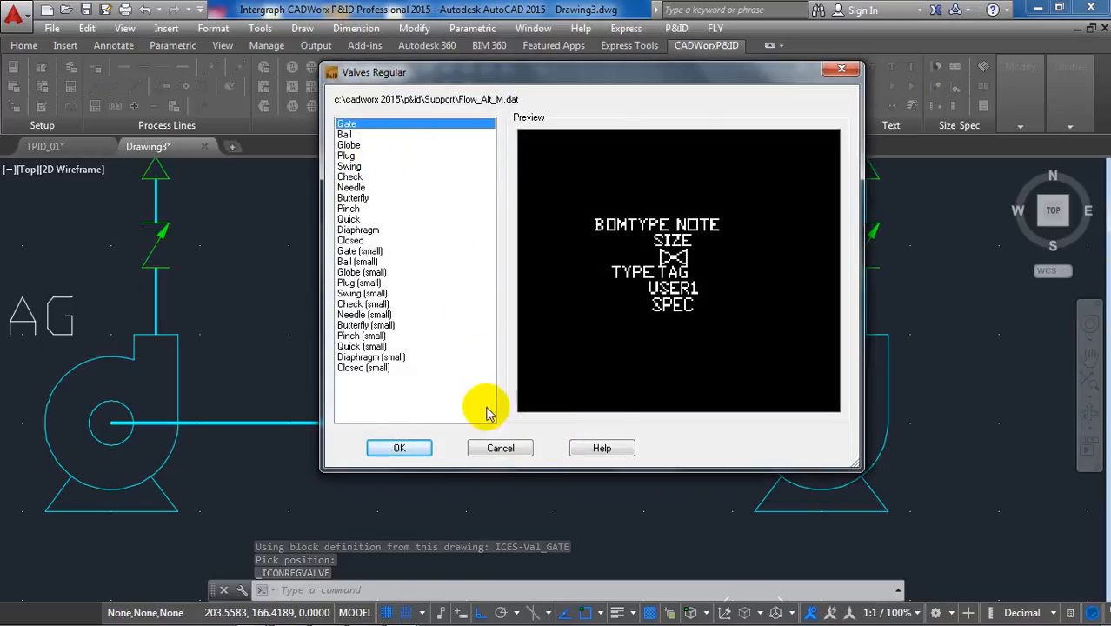
click(502, 447)
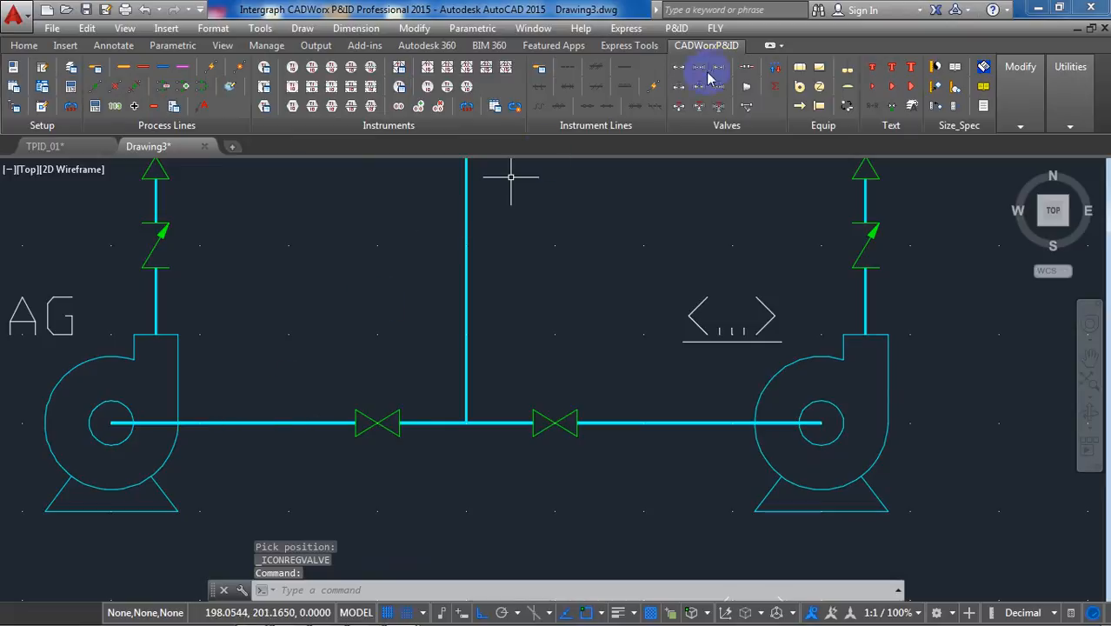
Insert a concentric reducer between the TAG pump and its suction gate valve, assigning the current reduction size to the pump-side line.
click(748, 94)
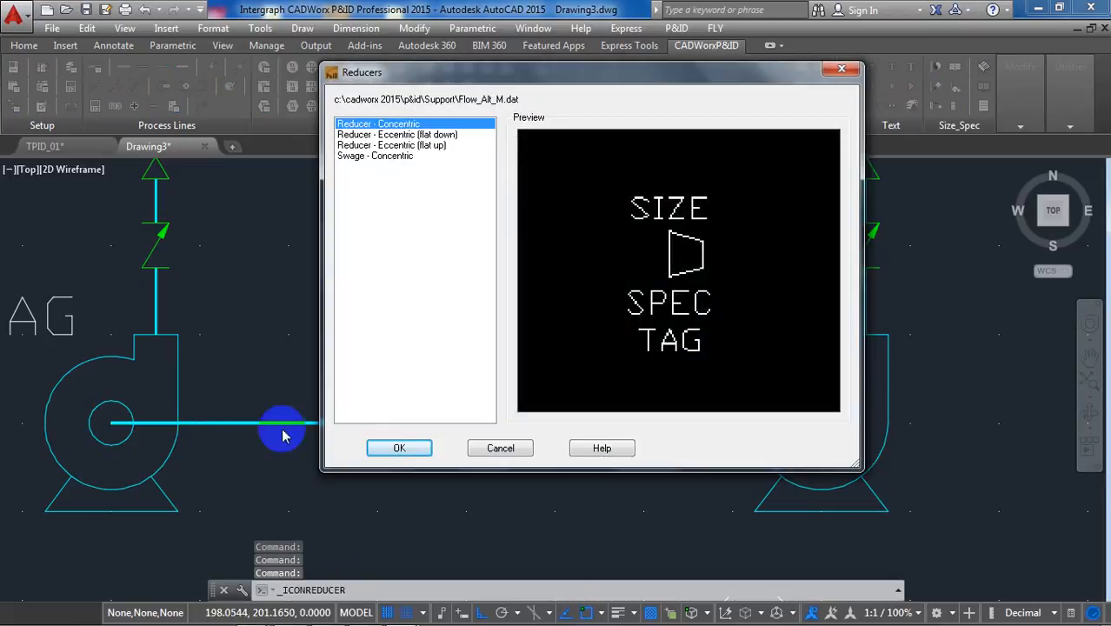
click(400, 447)
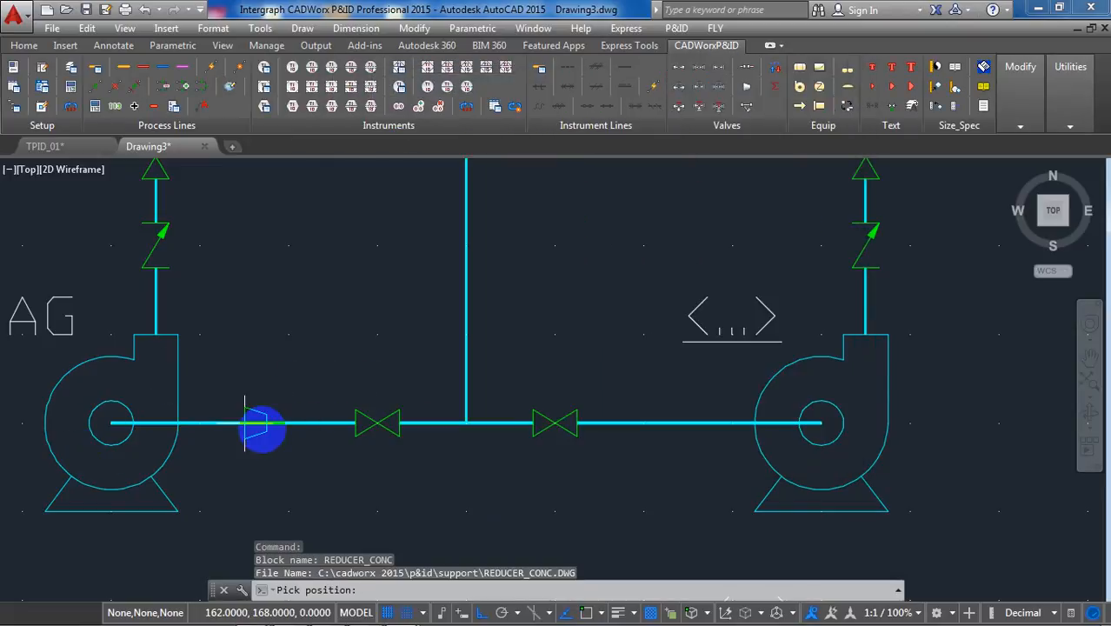
click(282, 427)
click(213, 428)
click(211, 424)
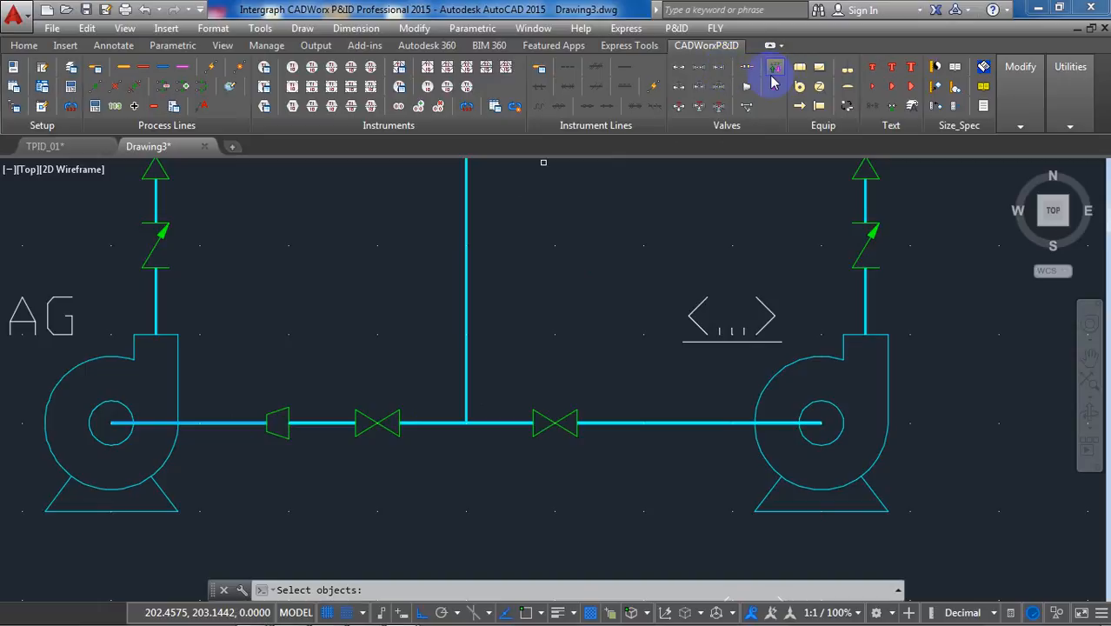
Insert a concentric reducer on the first pair's right pump suction, narrowing toward the pump, and assign the reduction size to the pump-side line.
click(745, 88)
click(683, 158)
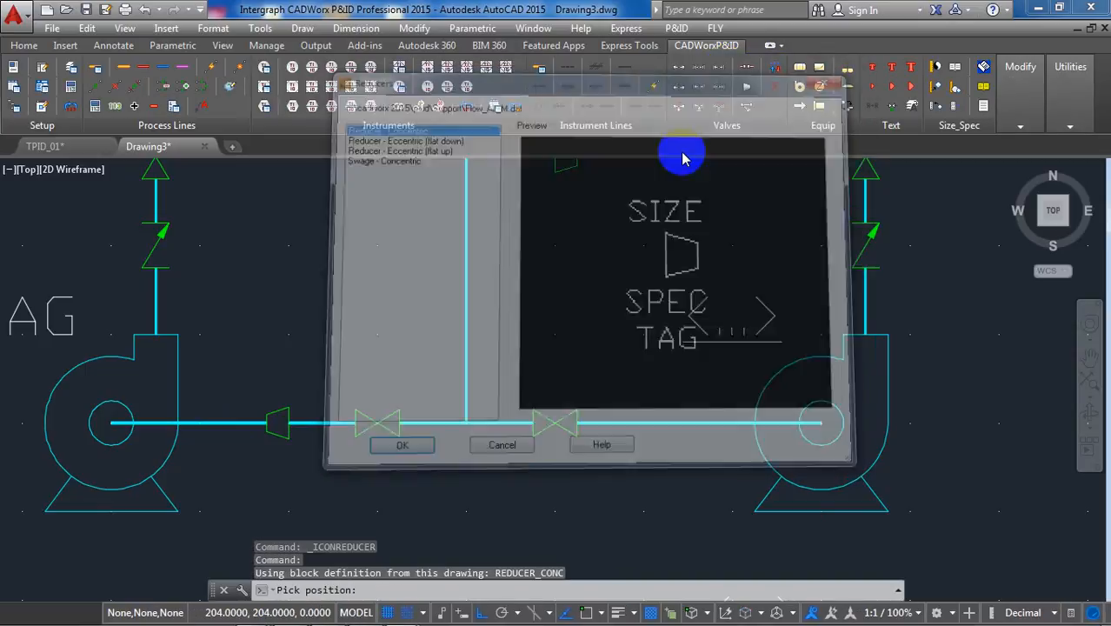
click(657, 423)
click(737, 412)
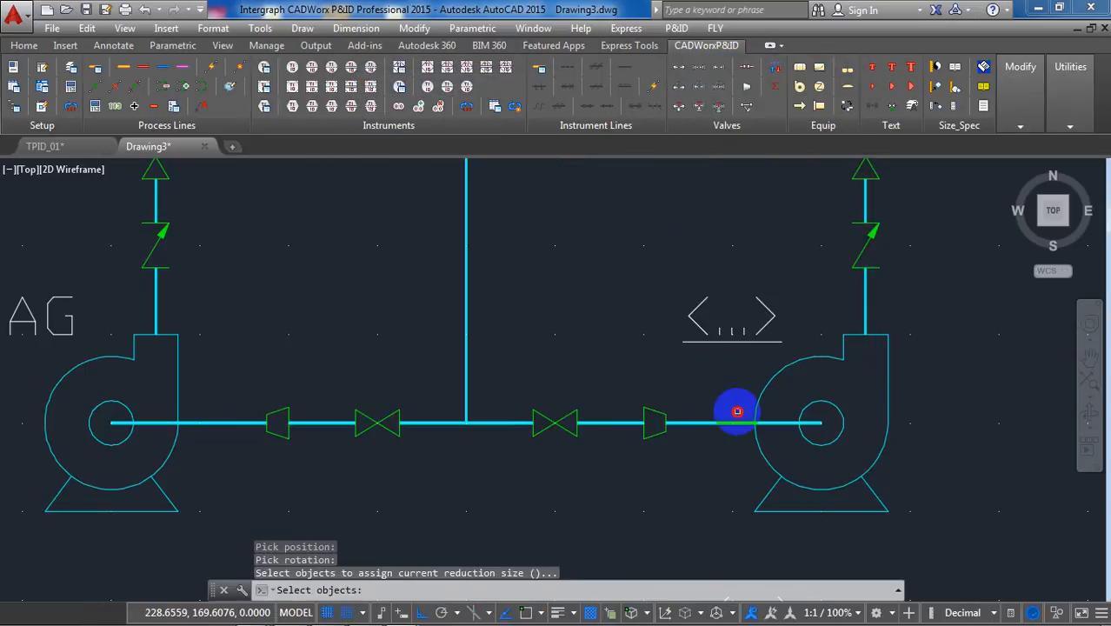
click(701, 426)
Insert a Gate valve on the second pump pair's suction line, between its left pump and the vertical line.
scroll(769, 442, down, 5)
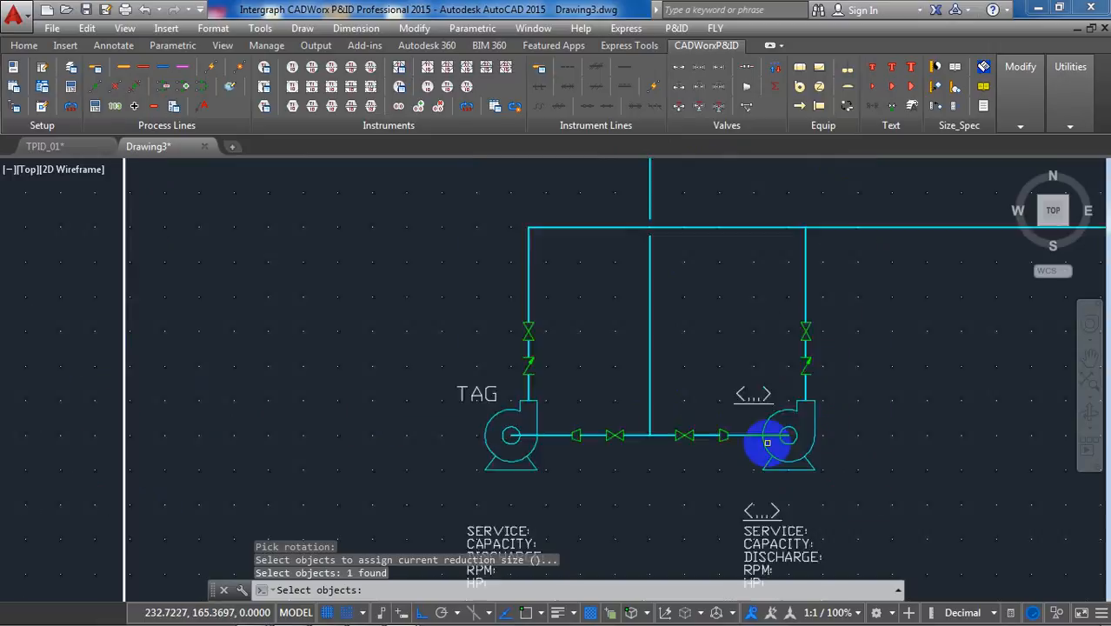
middle_drag(867, 433, 302, 418)
middle_drag(839, 491, 410, 487)
scroll(483, 426, up, 4)
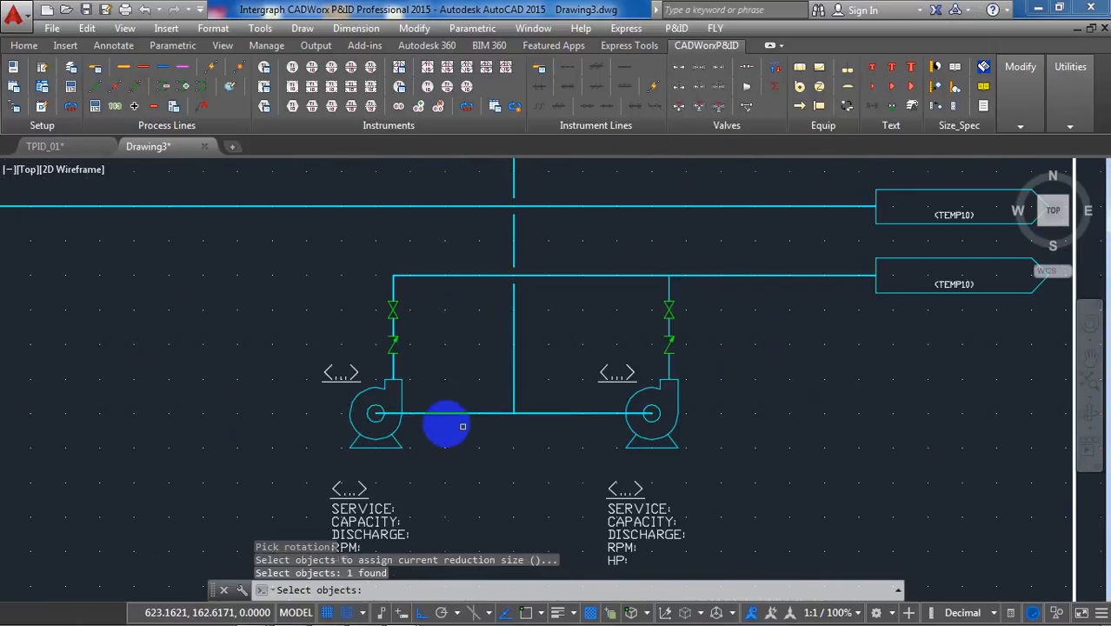
scroll(491, 369, up, 4)
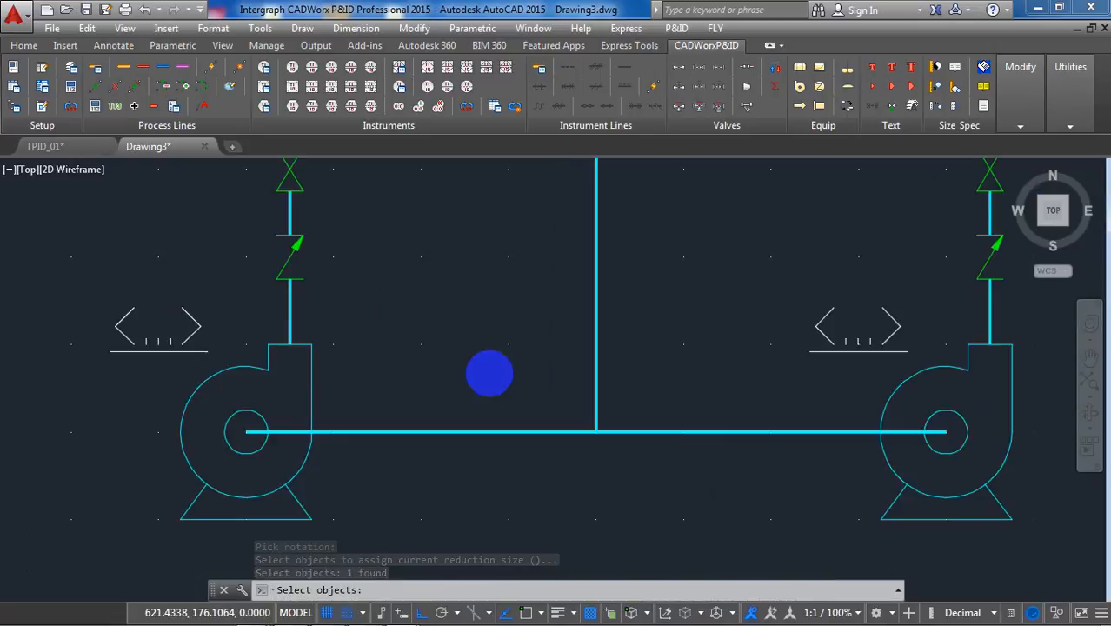
scroll(401, 404, down, 2)
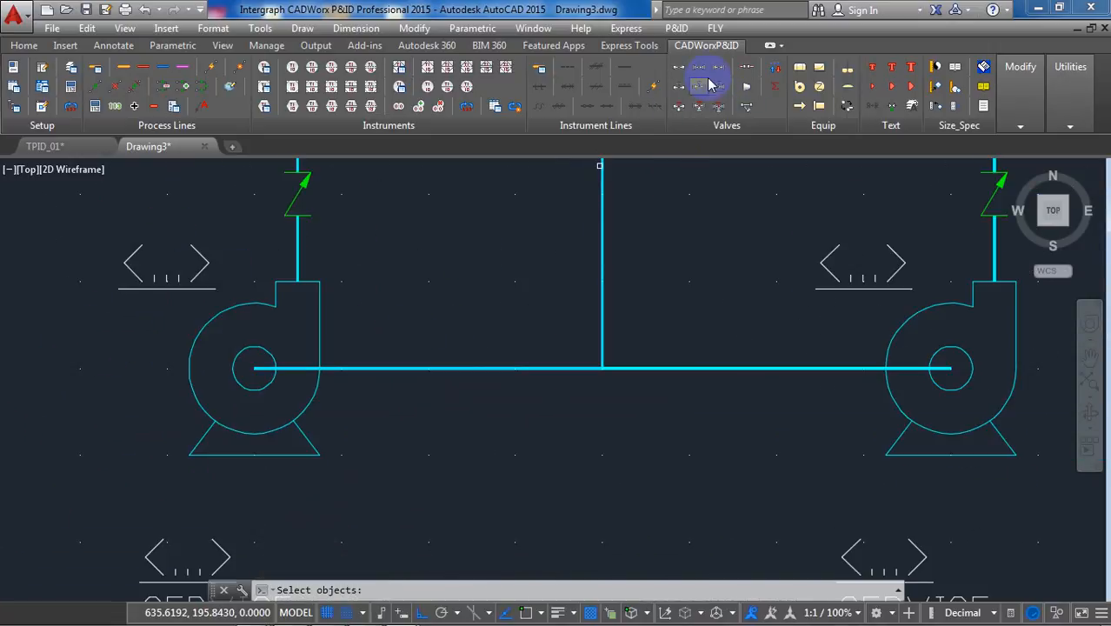
click(679, 69)
key(Return)
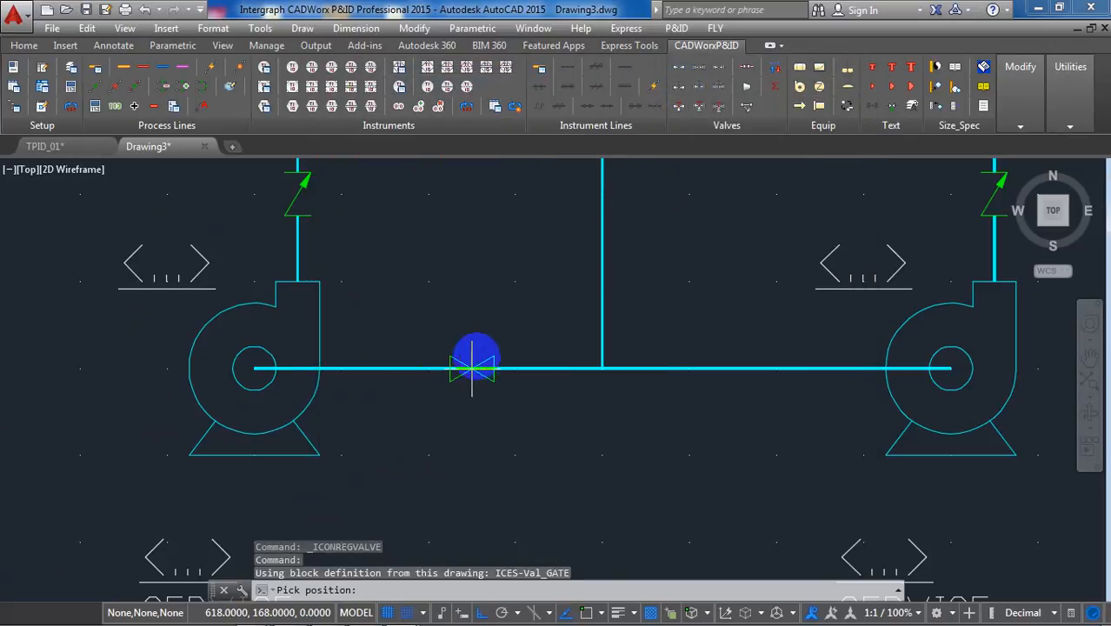
click(511, 366)
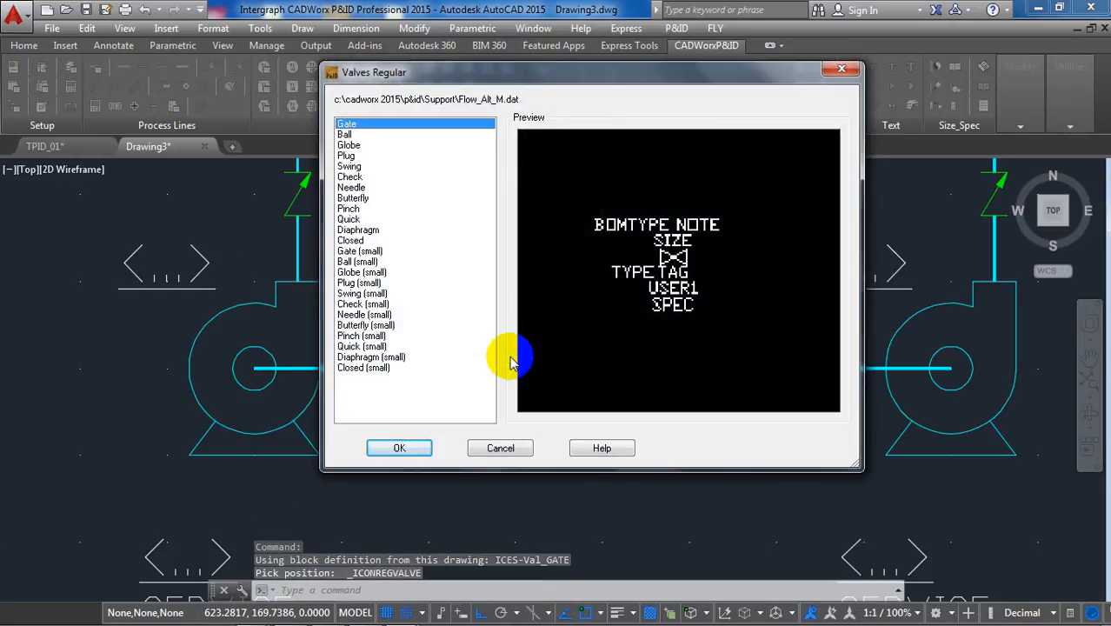
Insert a Gate valve on the suction line between the vertical line and the second pair's right pump.
key(Return)
click(689, 369)
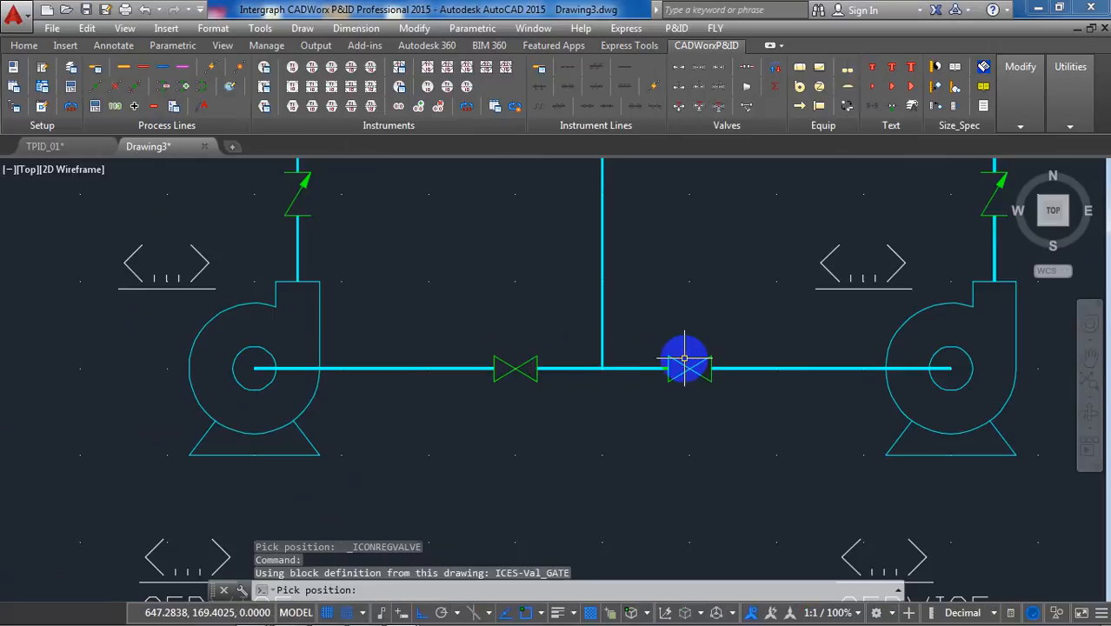
click(501, 446)
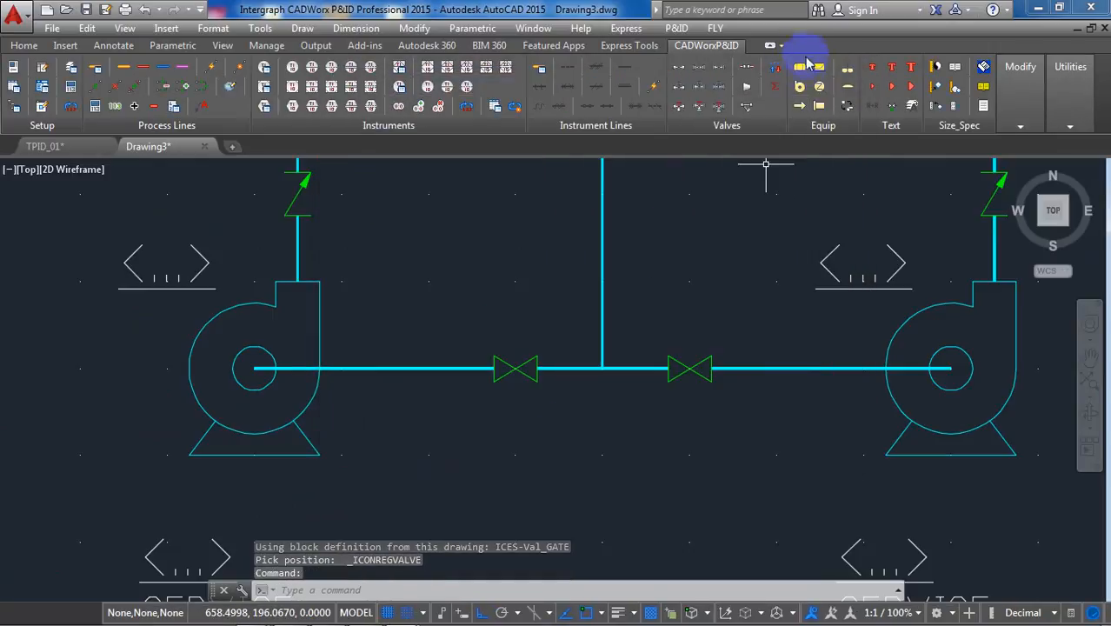
Insert a concentric reducer on the second pair's left pump suction, narrowing toward the pump, and assign the reduction size to the pump-side line.
click(754, 86)
click(393, 447)
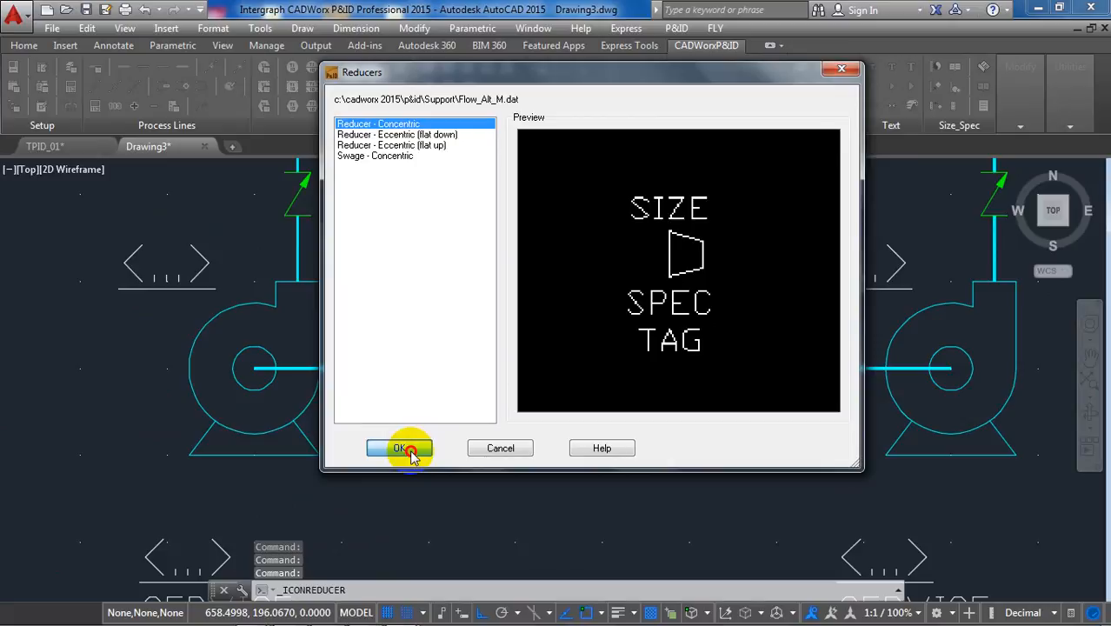
click(428, 369)
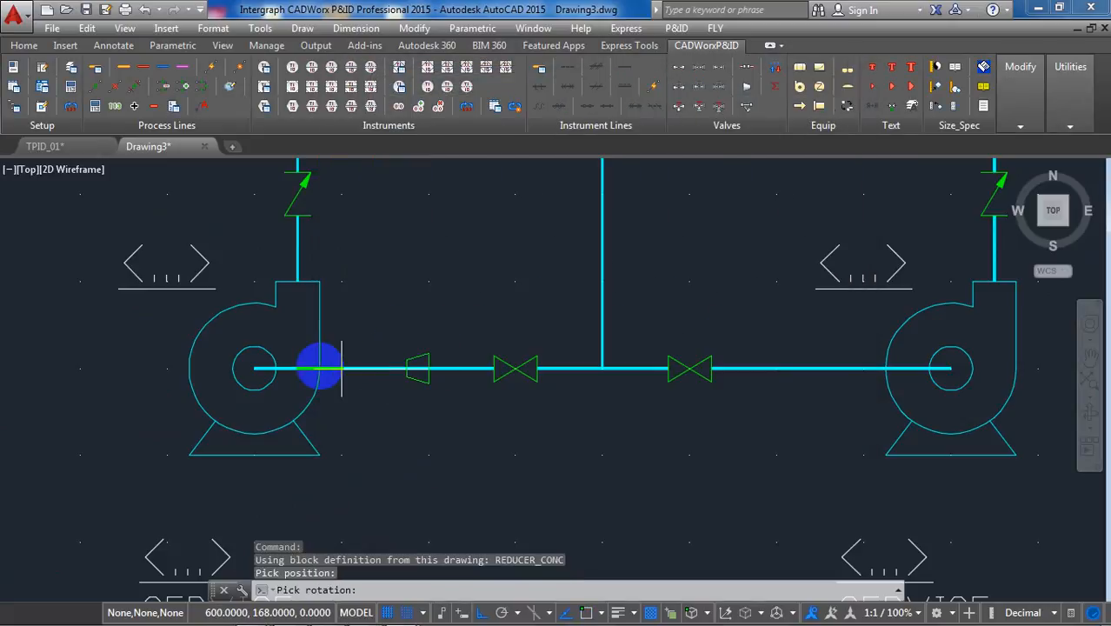
click(336, 368)
click(361, 369)
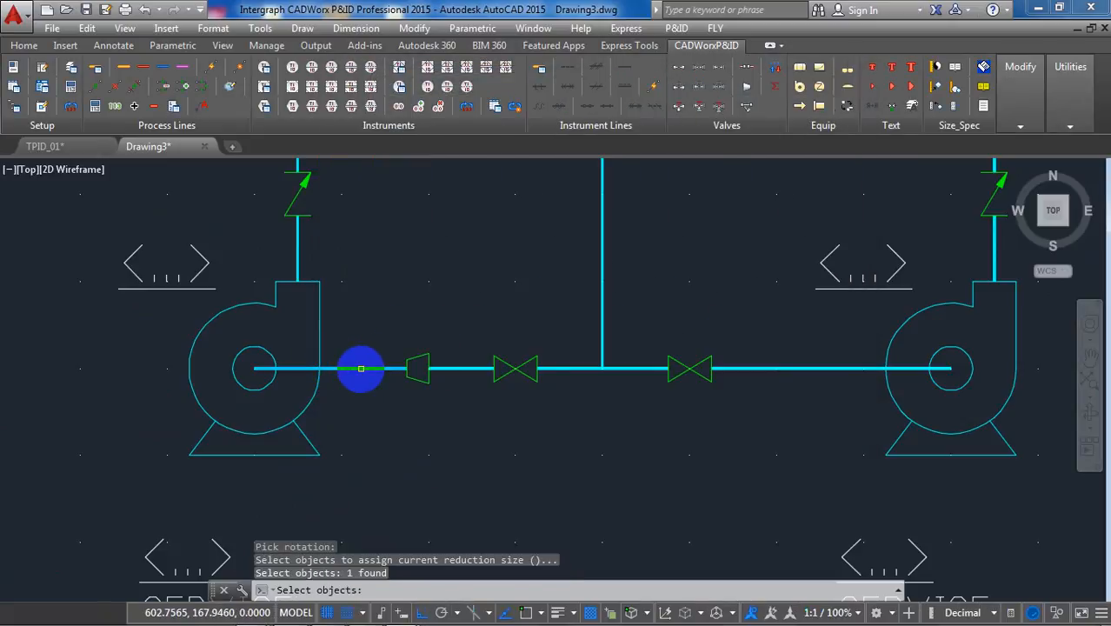
middle_drag(532, 360, 300, 363)
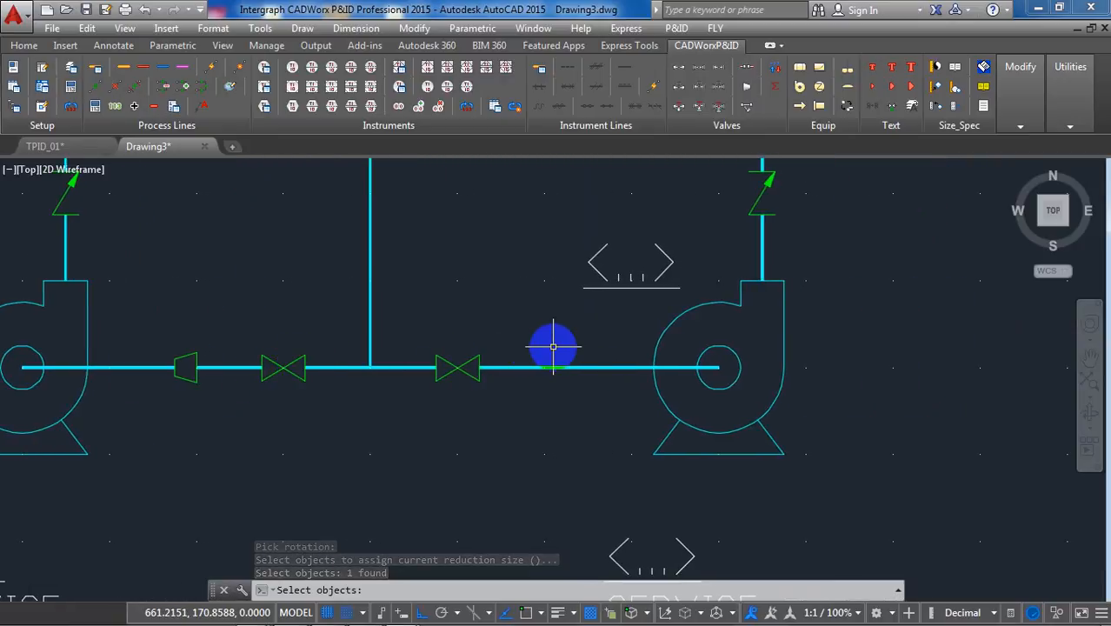
key(Return)
Insert a concentric reducer between the second pair's right pump and its suction gate valve, picking the pump-side line for the reduction size.
key(Return)
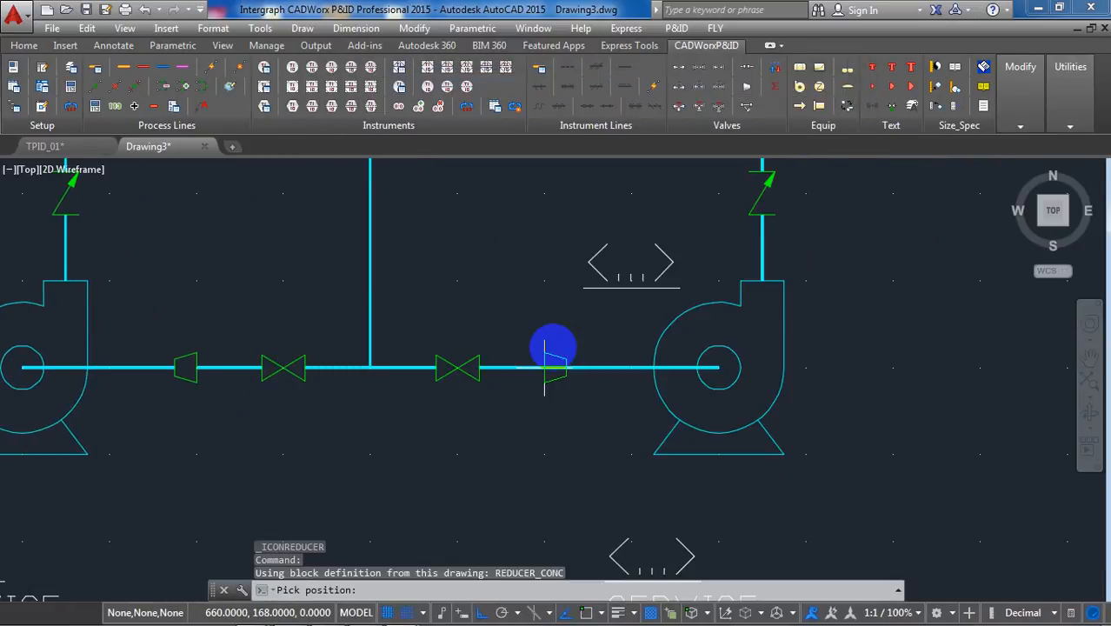
click(543, 368)
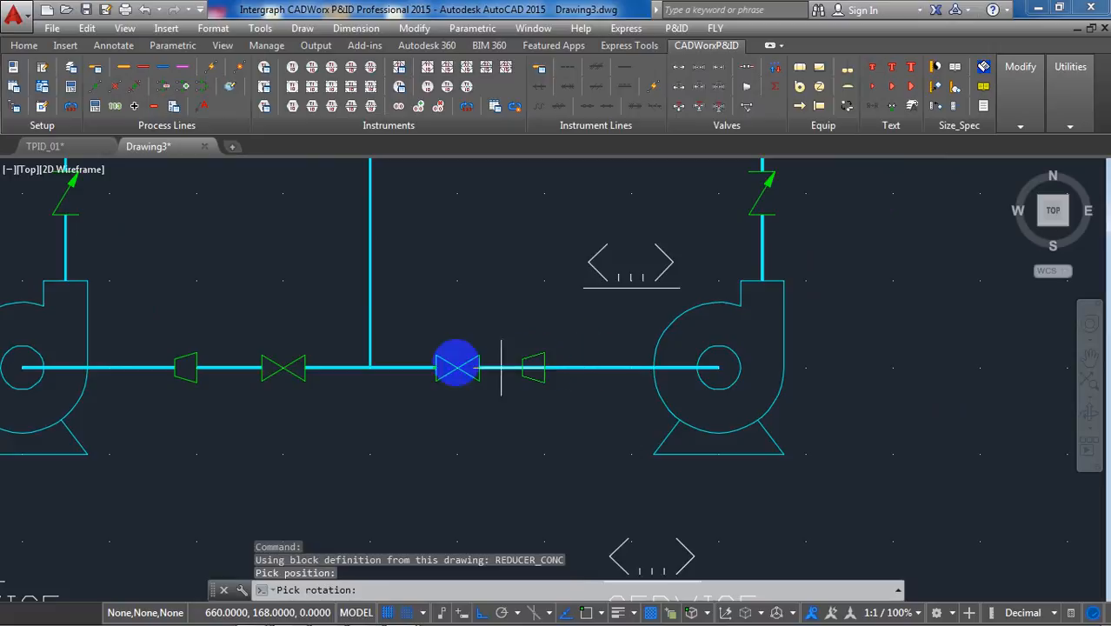
click(600, 366)
click(596, 367)
scroll(470, 421, down, 2)
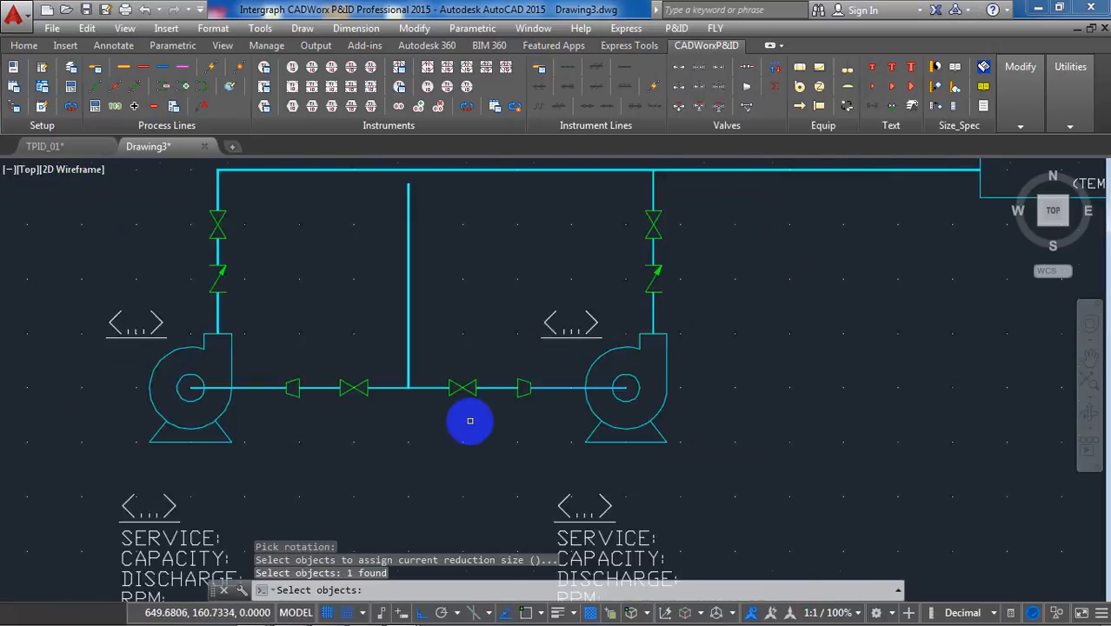
scroll(470, 421, down, 2)
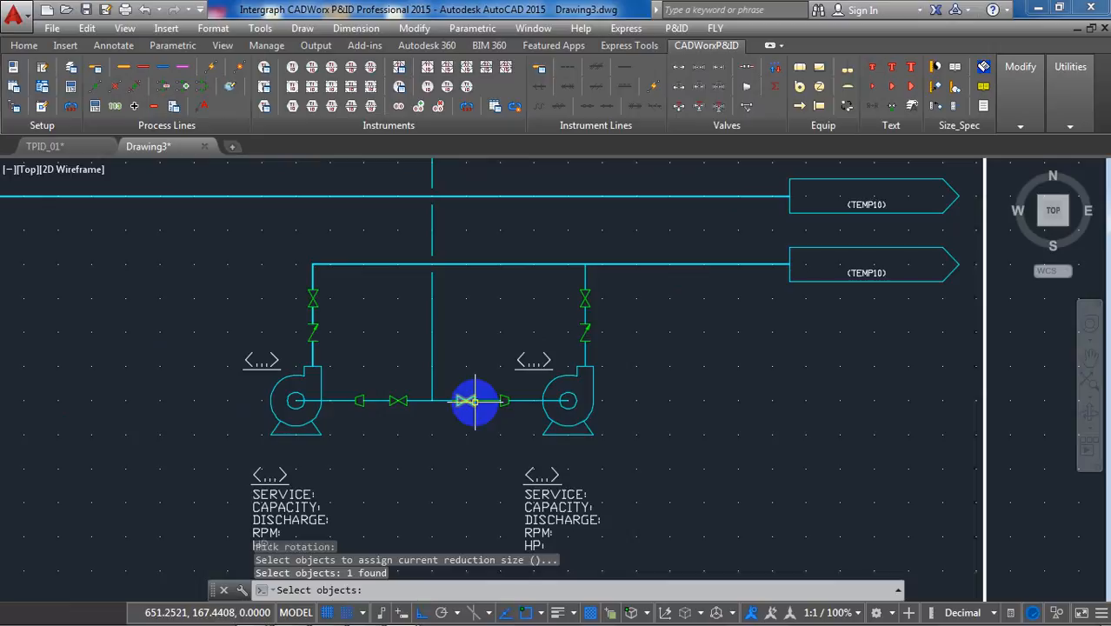
key(Escape)
key(Escape)
Insert a control valve at 708,504 on the yellow overhead line between the right vessel and its TEMP10 connector.
middle_drag(473, 366, 676, 395)
scroll(676, 395, down, 3)
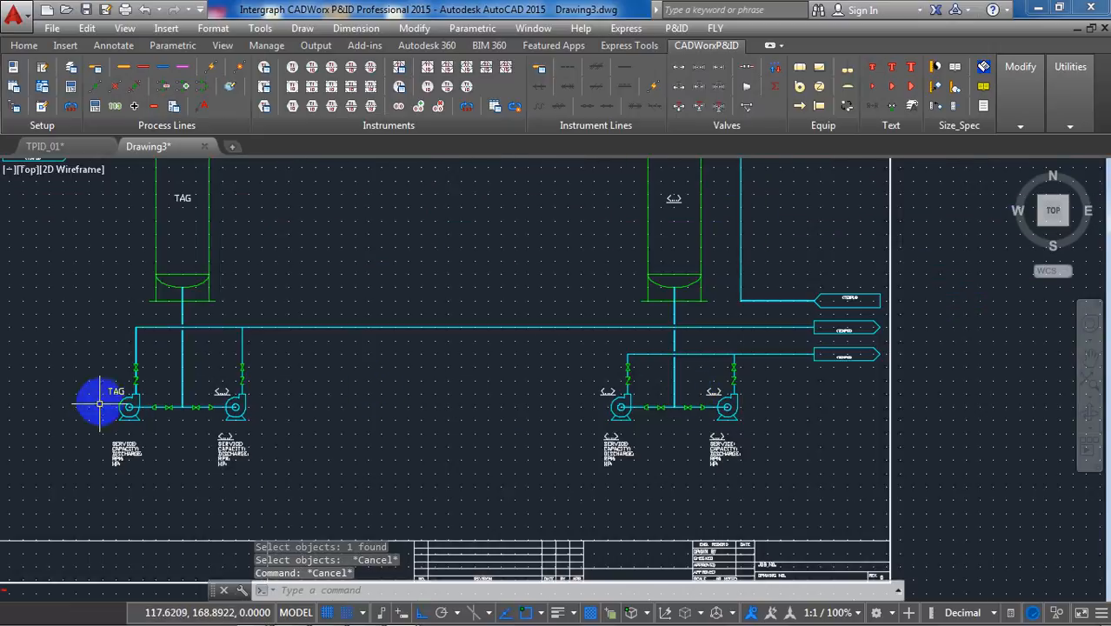
scroll(169, 378, up, 5)
scroll(171, 376, down, 3)
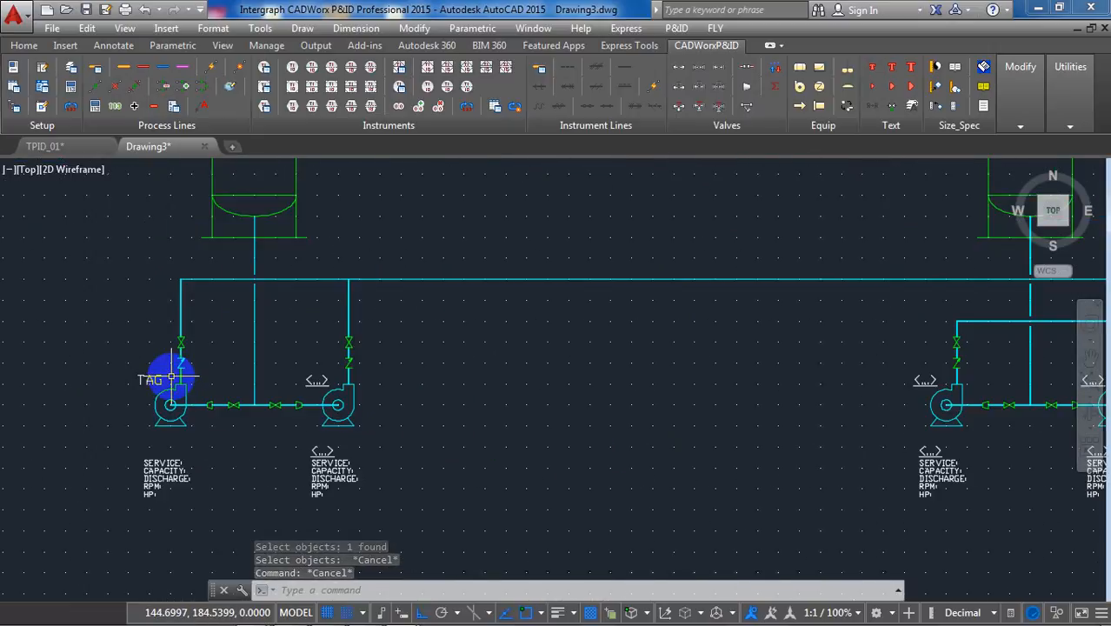
middle_drag(740, 359, 257, 488)
scroll(256, 489, down, 2)
middle_drag(473, 344, 413, 479)
scroll(458, 292, up, 4)
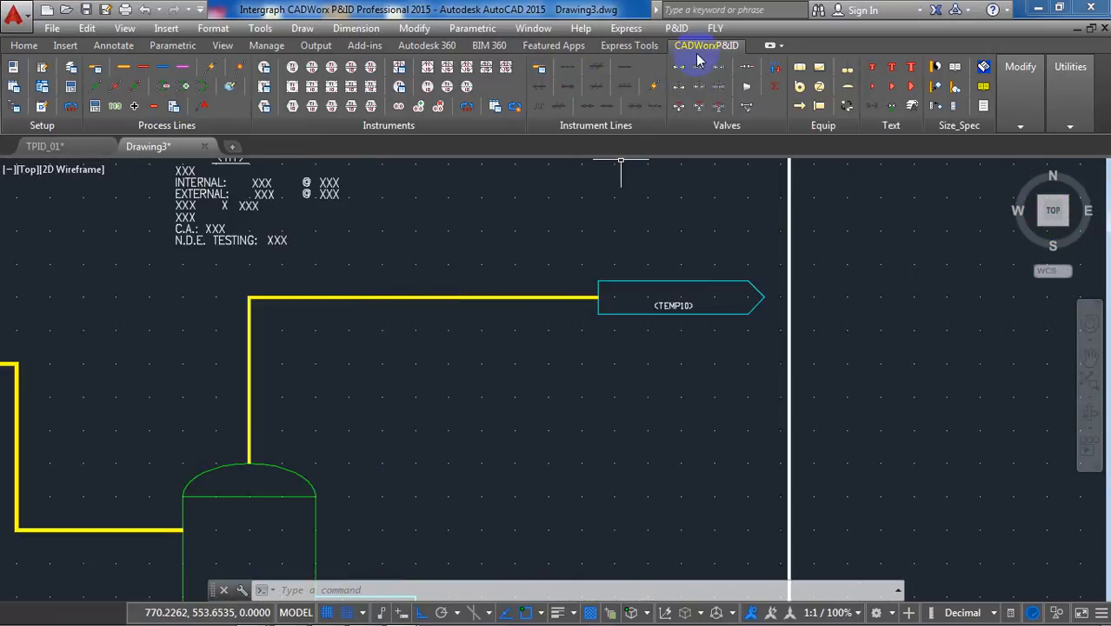
click(682, 86)
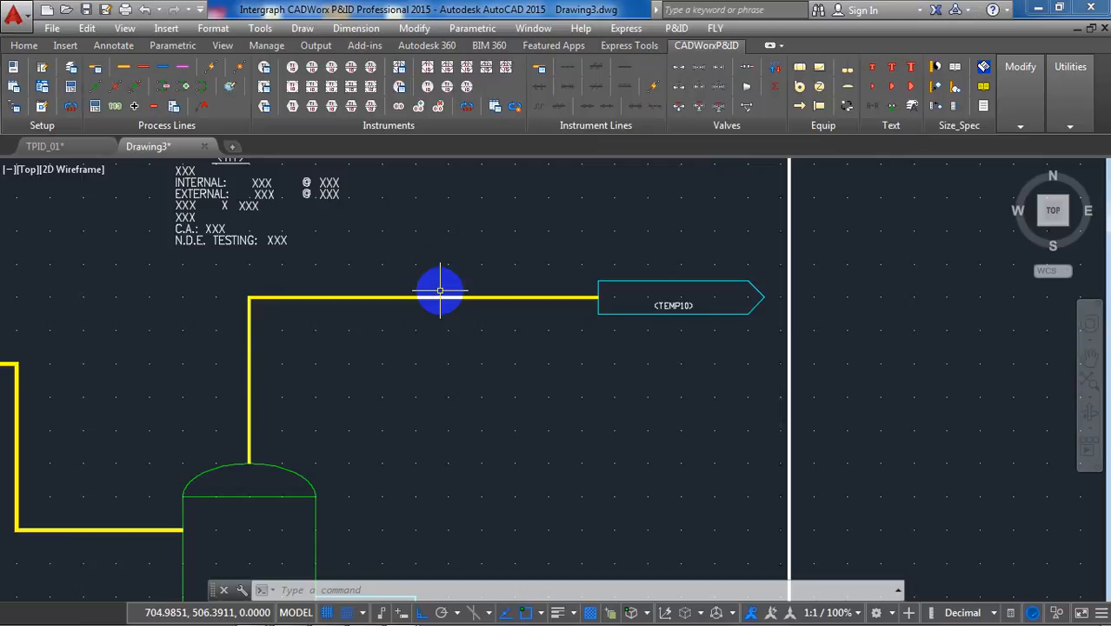
click(681, 88)
click(409, 513)
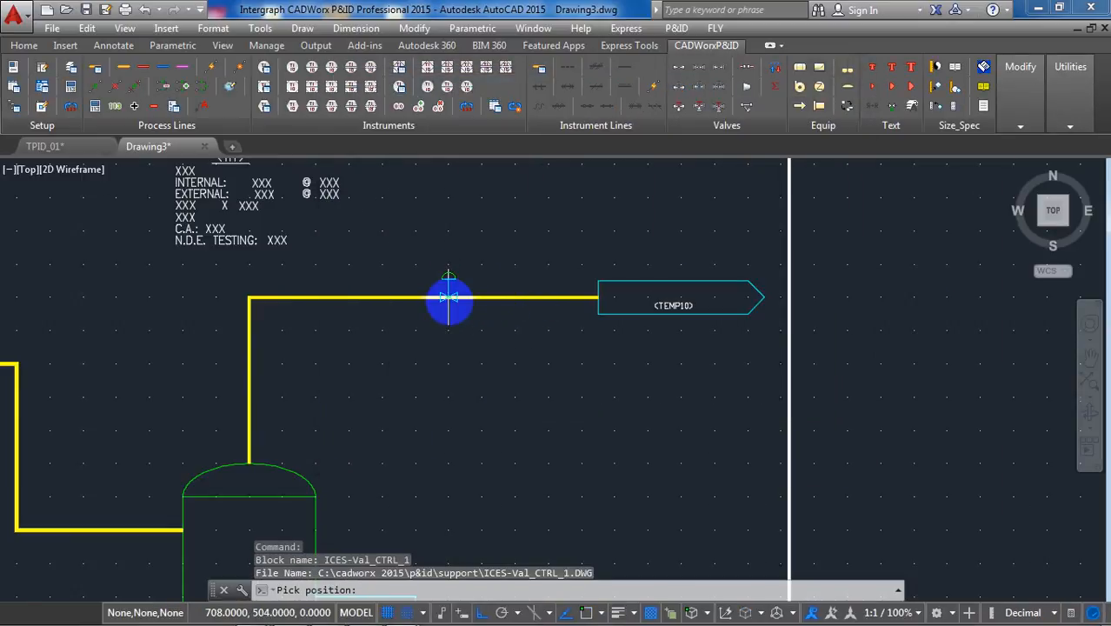
scroll(449, 299, up, 2)
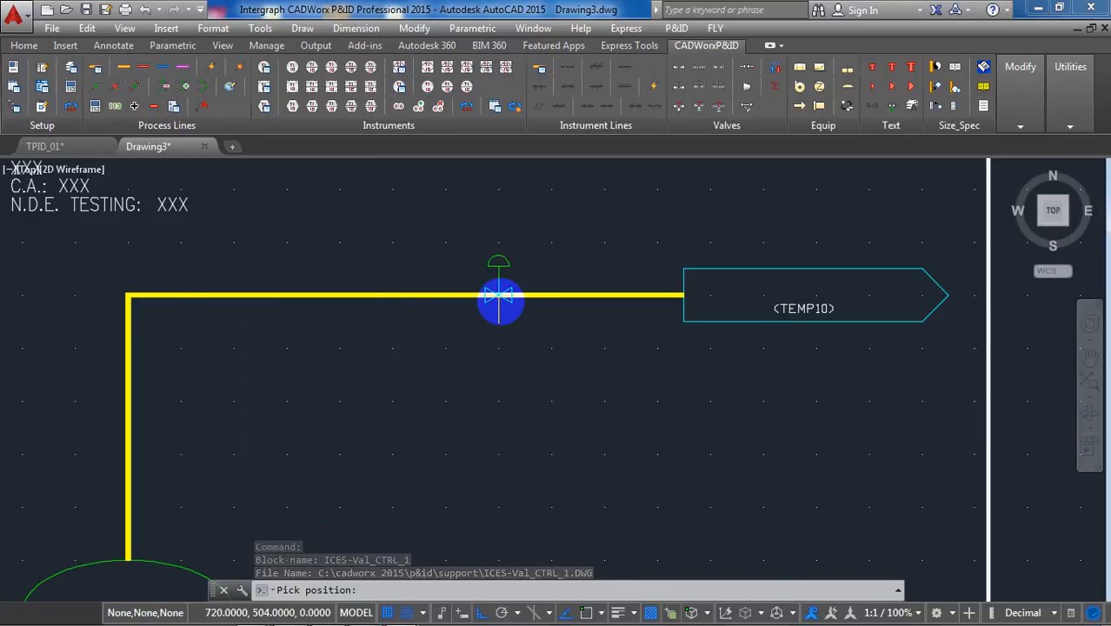
click(445, 296)
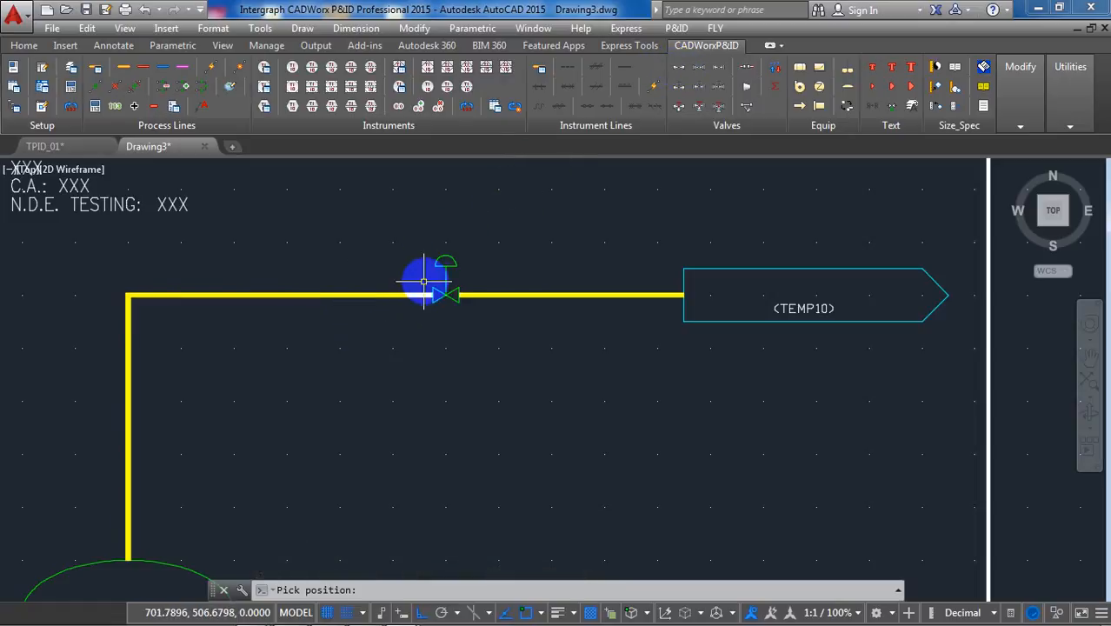
click(146, 69)
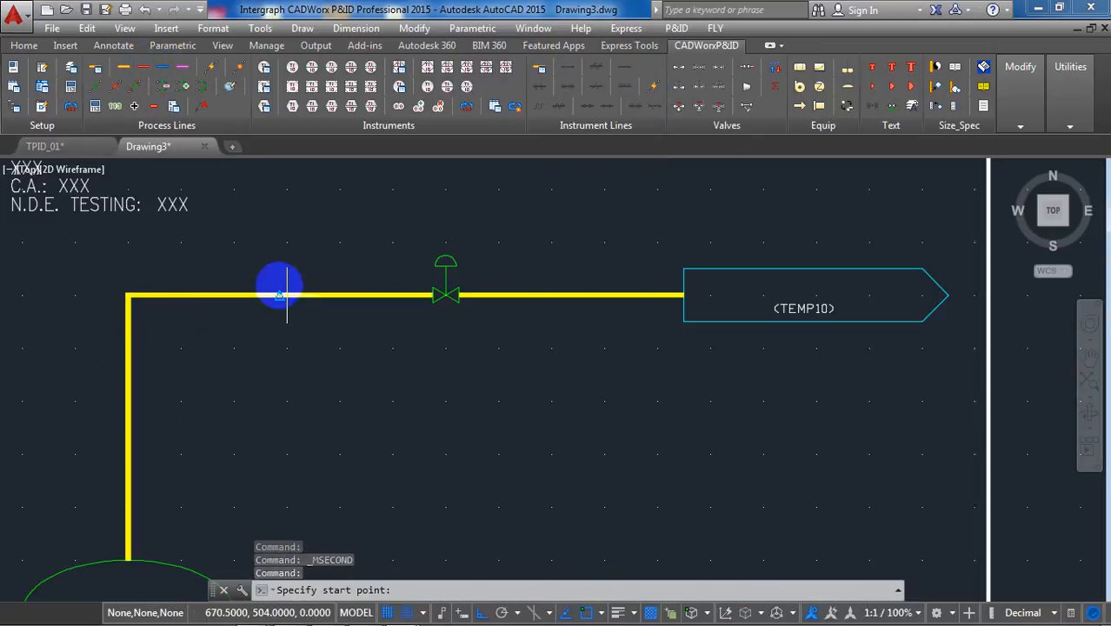
scroll(270, 296, up, 8)
scroll(282, 406, down, 5)
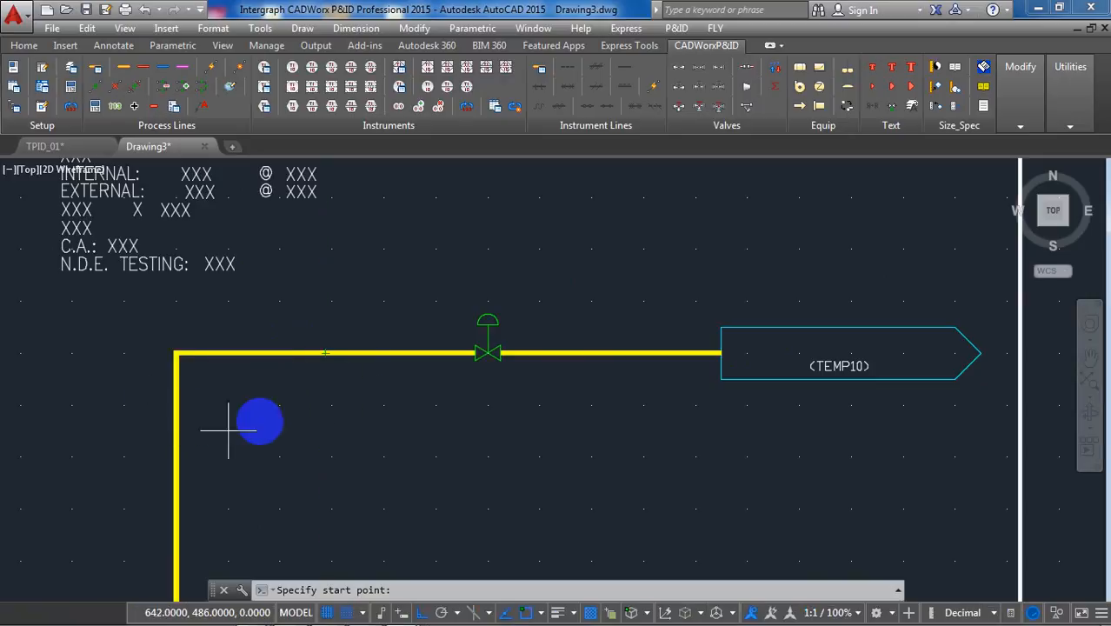
key(Escape)
scroll(329, 354, up, 3)
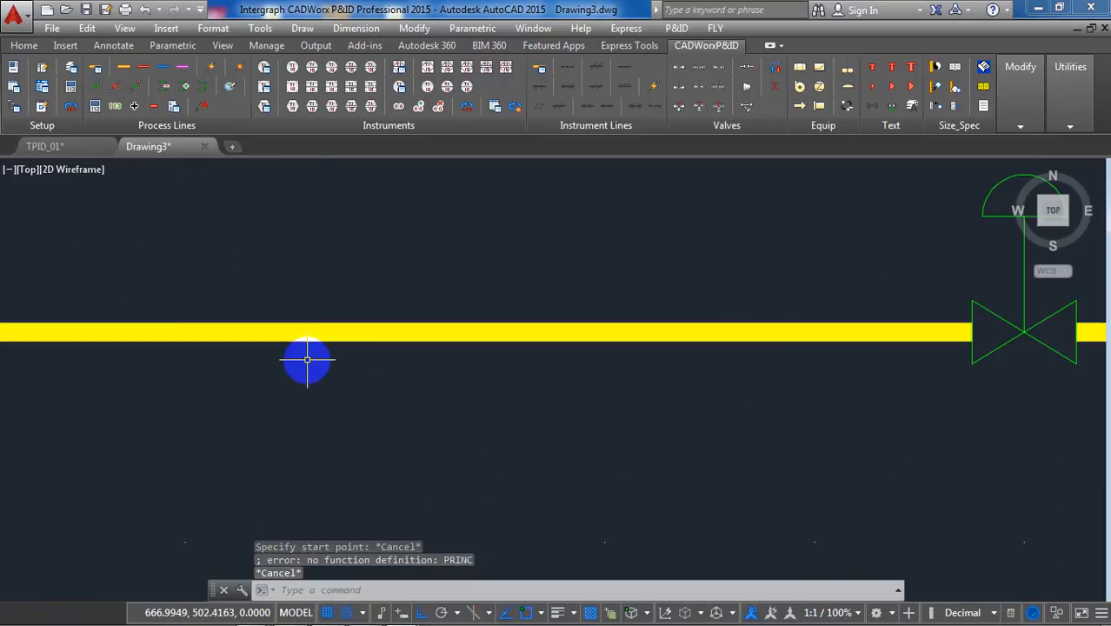
scroll(340, 328, down, 3)
scroll(346, 339, up, 2)
scroll(346, 339, down, 5)
scroll(340, 335, up, 3)
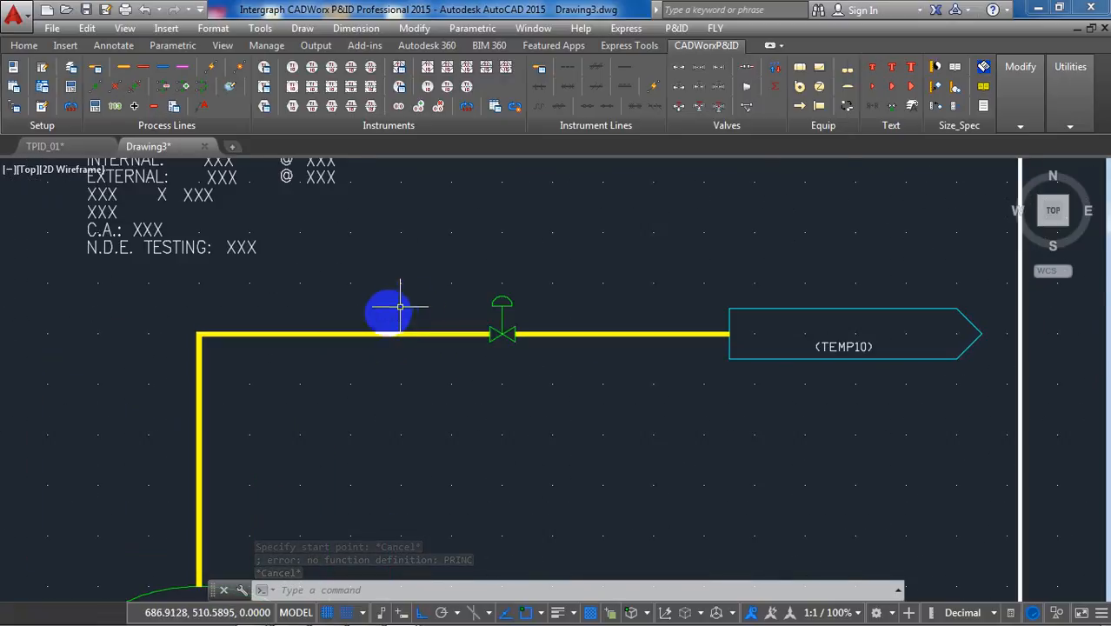
key(Escape)
key(Escape)
key(Escape)
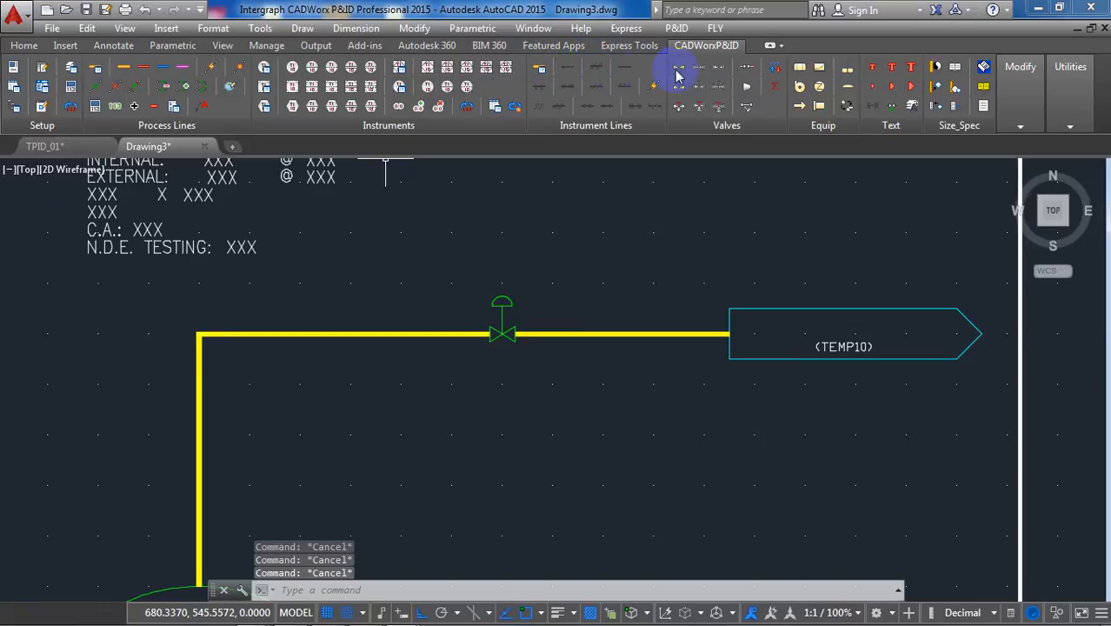
Draw a secondary process line as a bypass below the control valve, through 672,504, 672,492, 744,492 and 744,504.
click(148, 69)
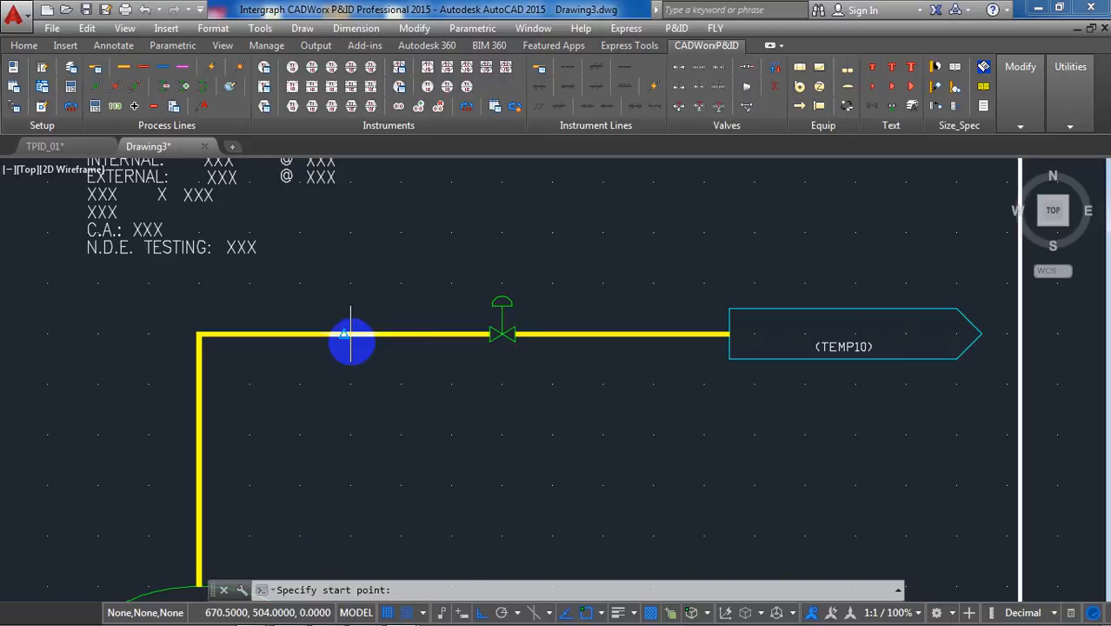
scroll(351, 337, up, 4)
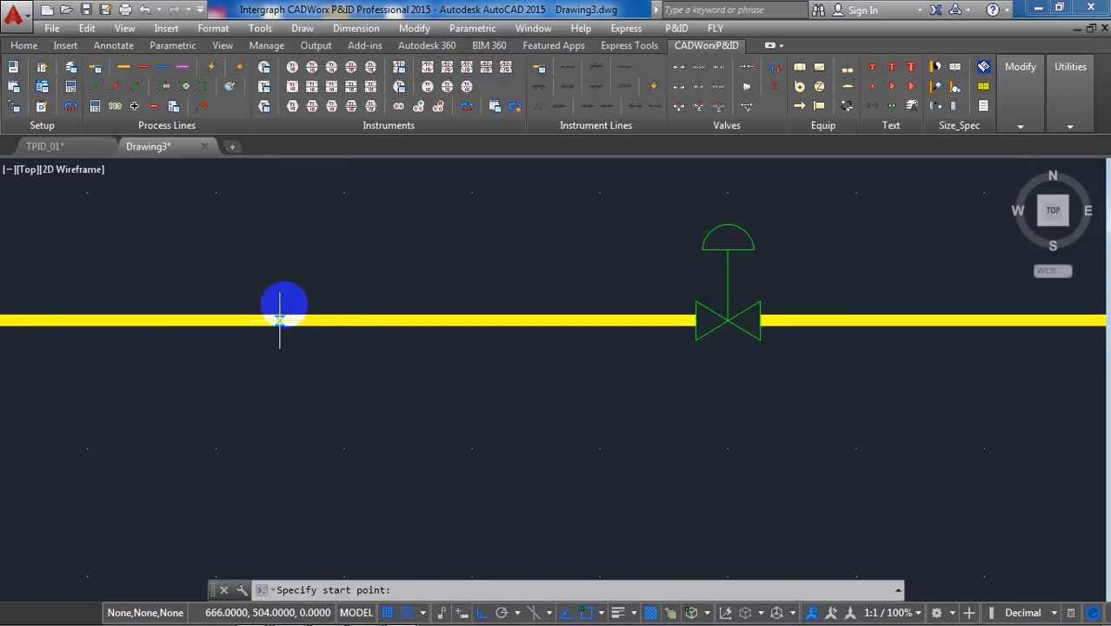
click(346, 320)
scroll(365, 352, down, 4)
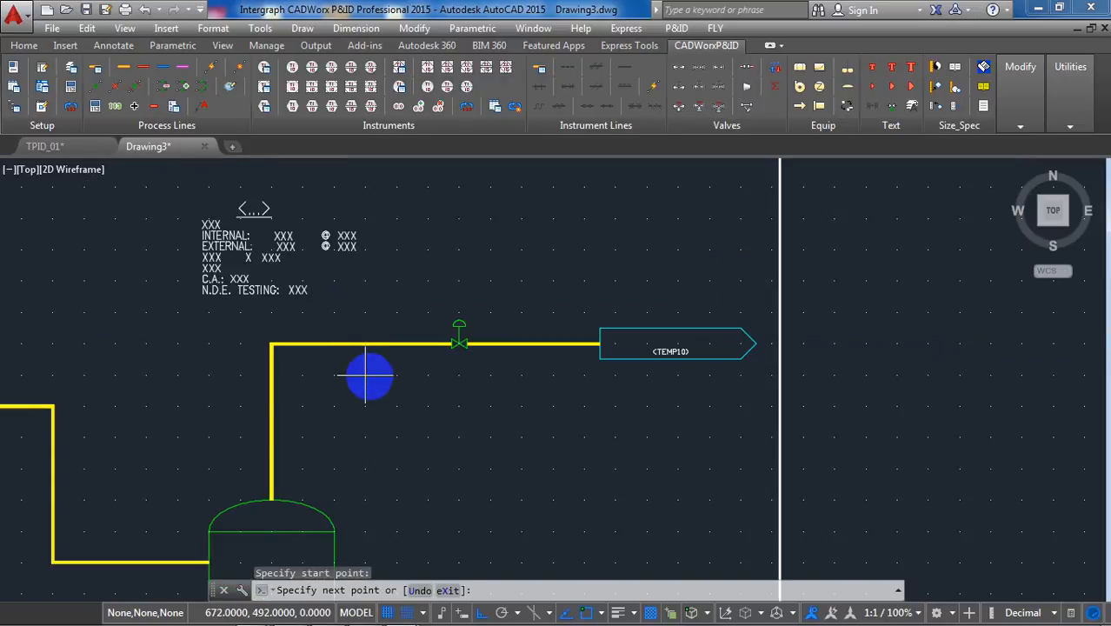
scroll(367, 375, up, 3)
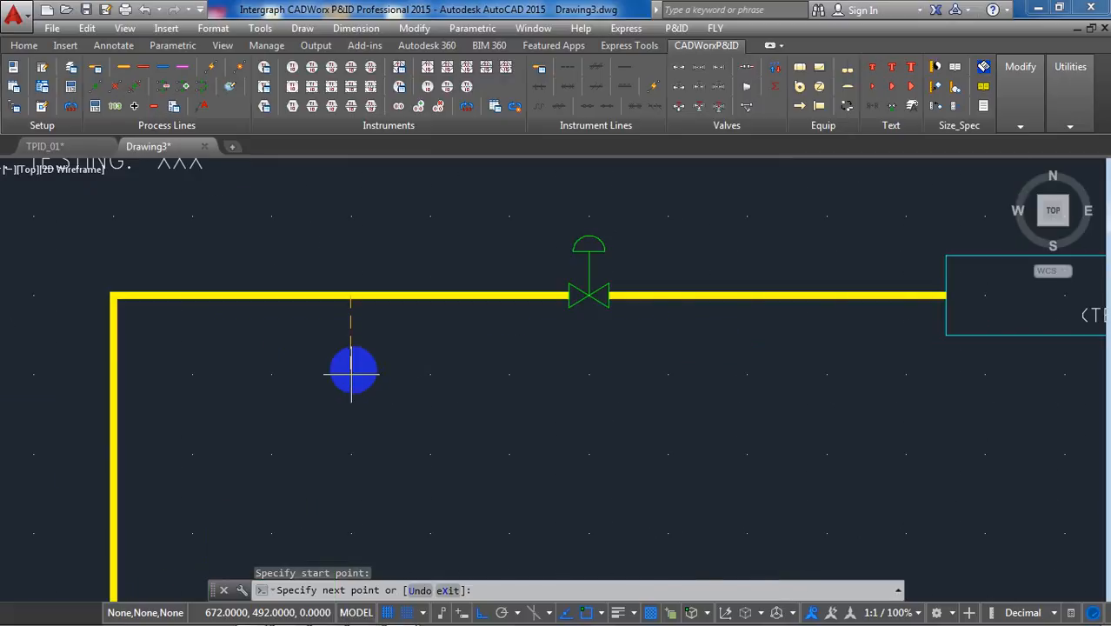
click(351, 374)
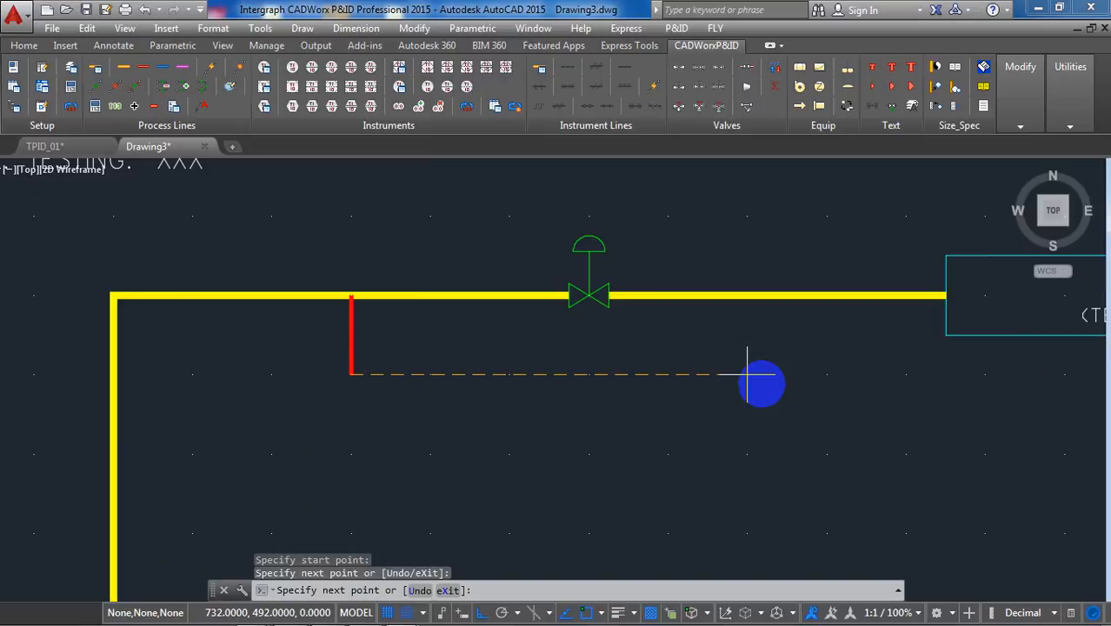
click(827, 375)
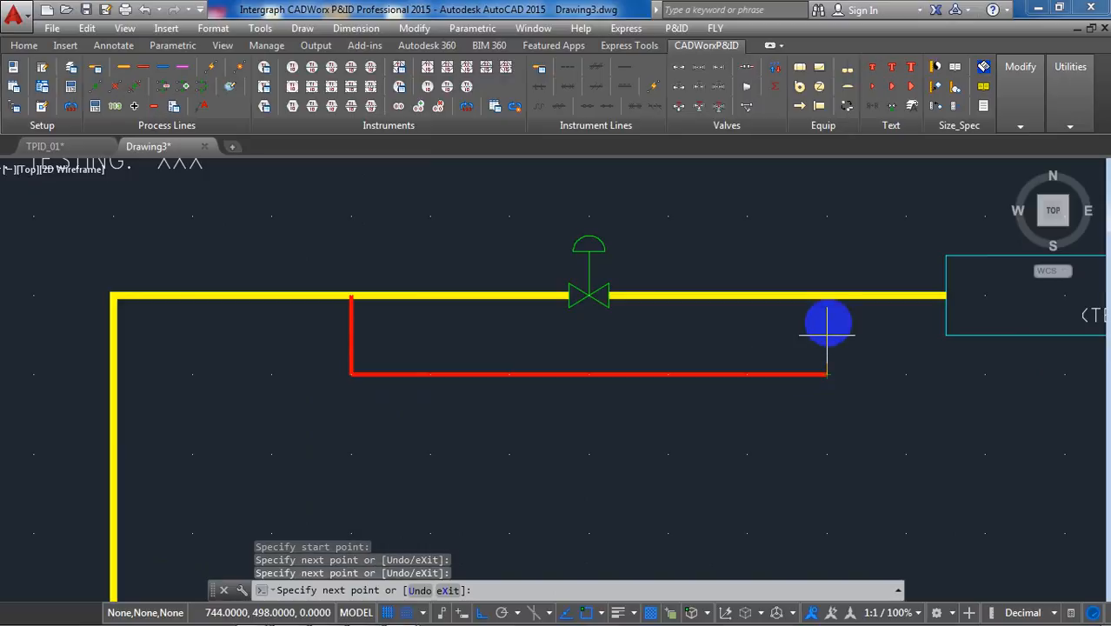
click(827, 298)
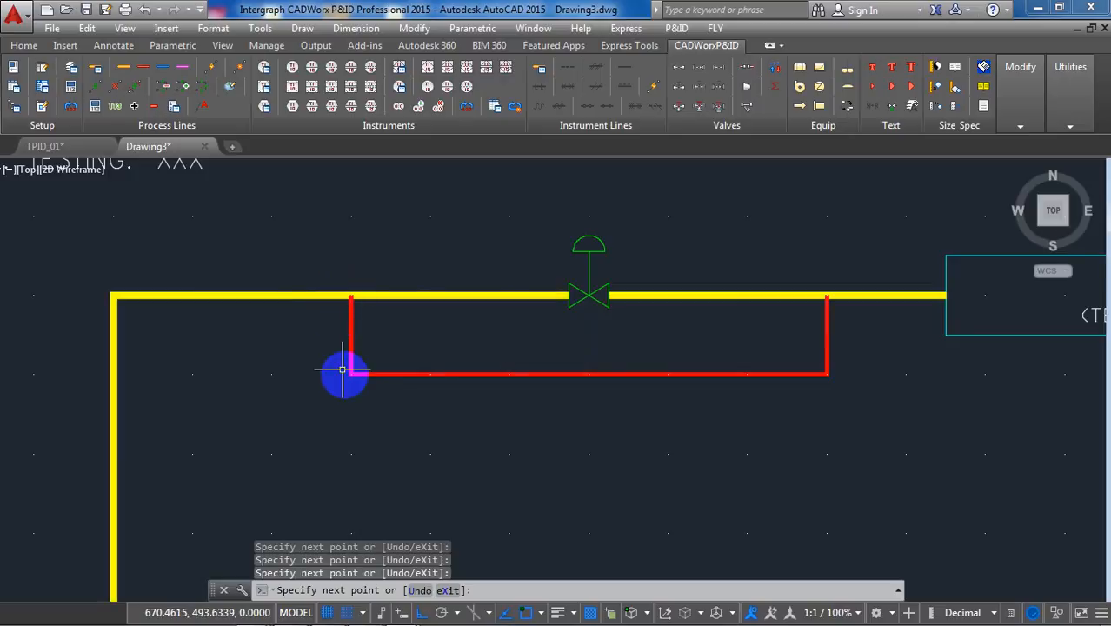
Insert a gate valve on each side of the control valve on the overhead line, between the two bypass connections.
scroll(348, 348, down, 2)
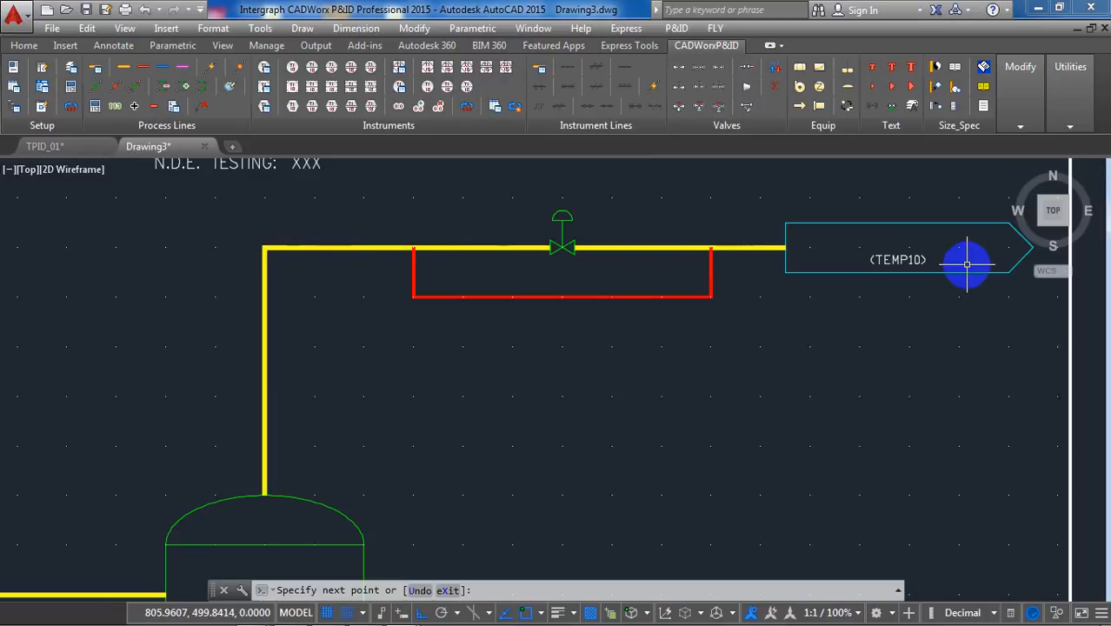
middle_drag(940, 268, 835, 300)
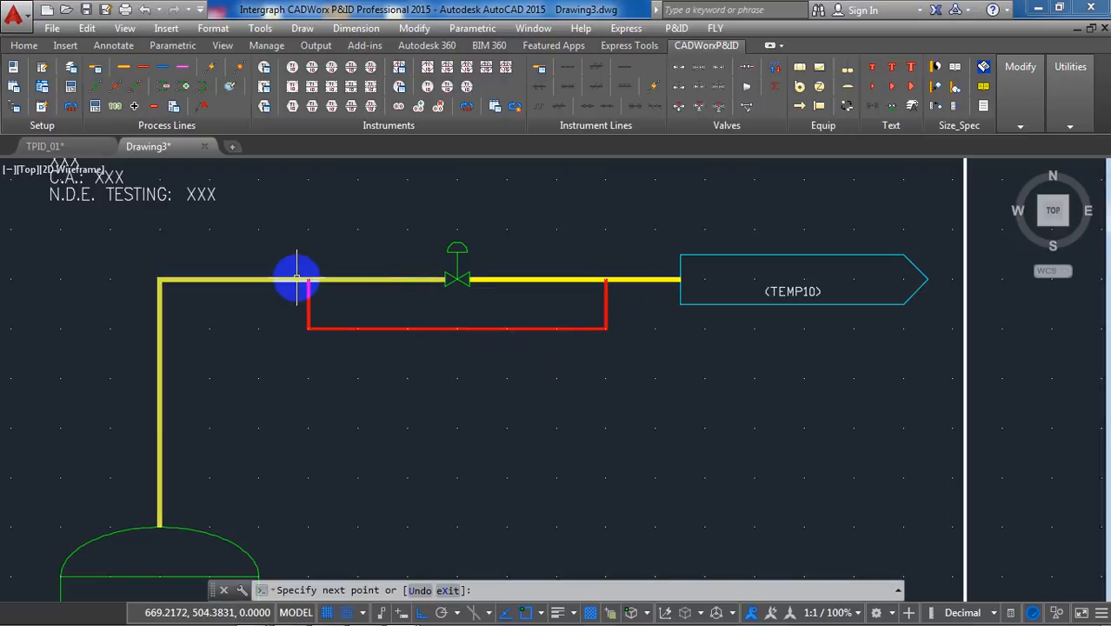
click(683, 73)
click(405, 487)
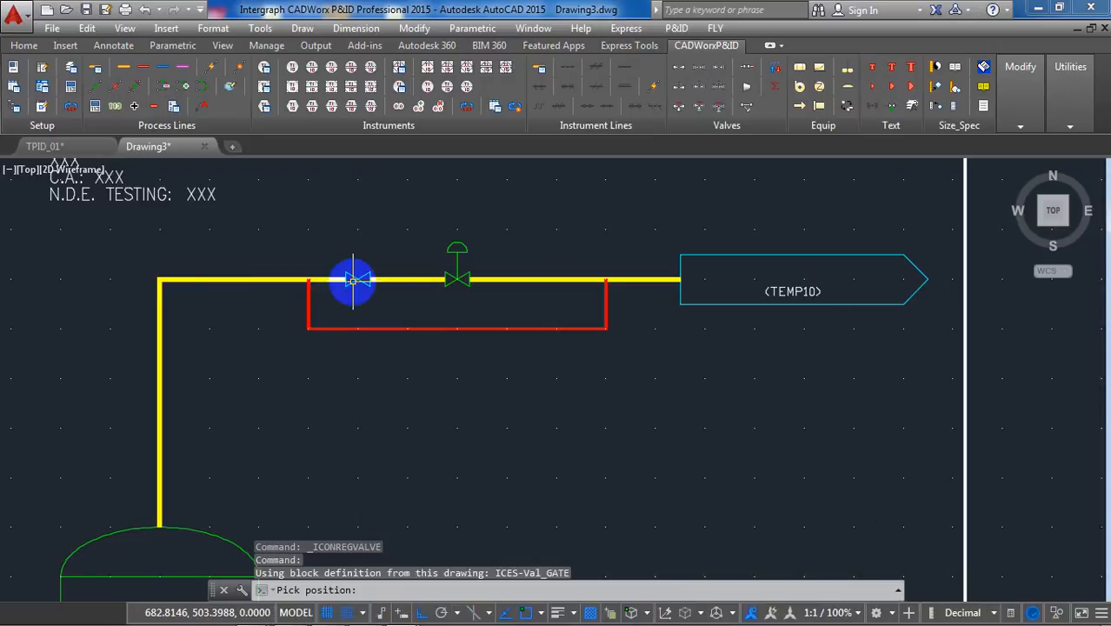
click(358, 279)
key(Return)
key(Return)
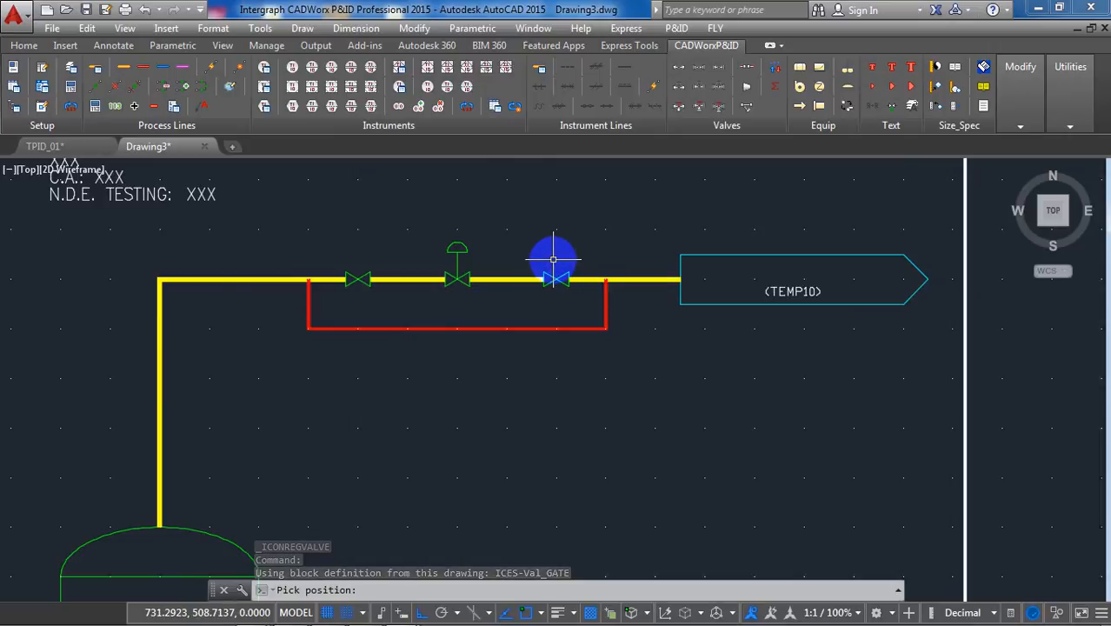
click(554, 259)
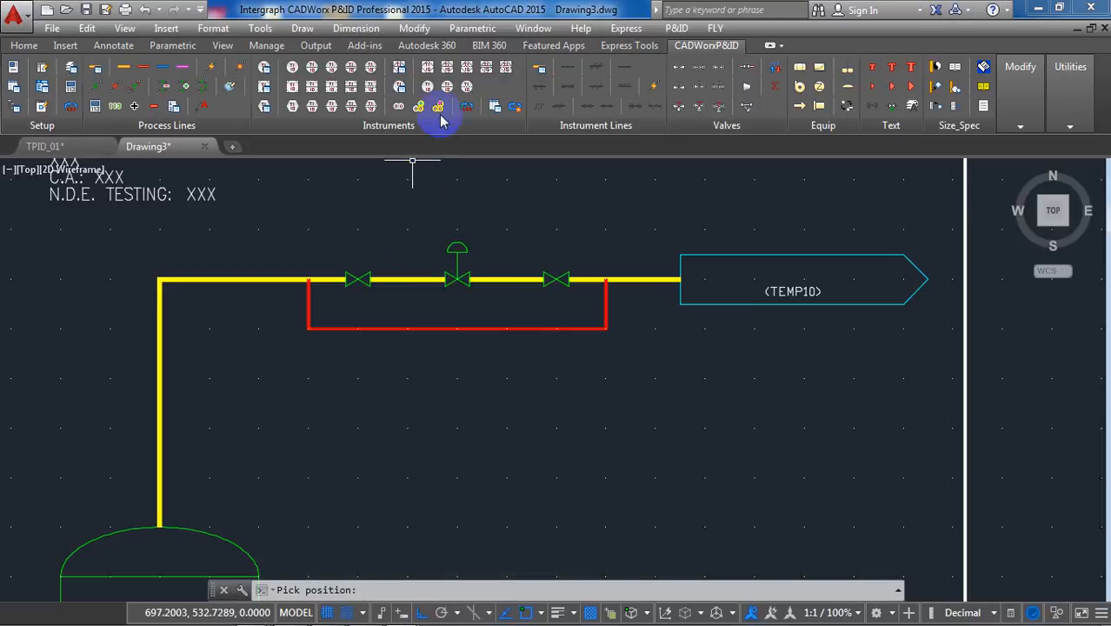
Insert a concentric reducer upstream of the control valve, narrowing toward it, and assign the reduction size to the connecting line and the control valve.
click(747, 86)
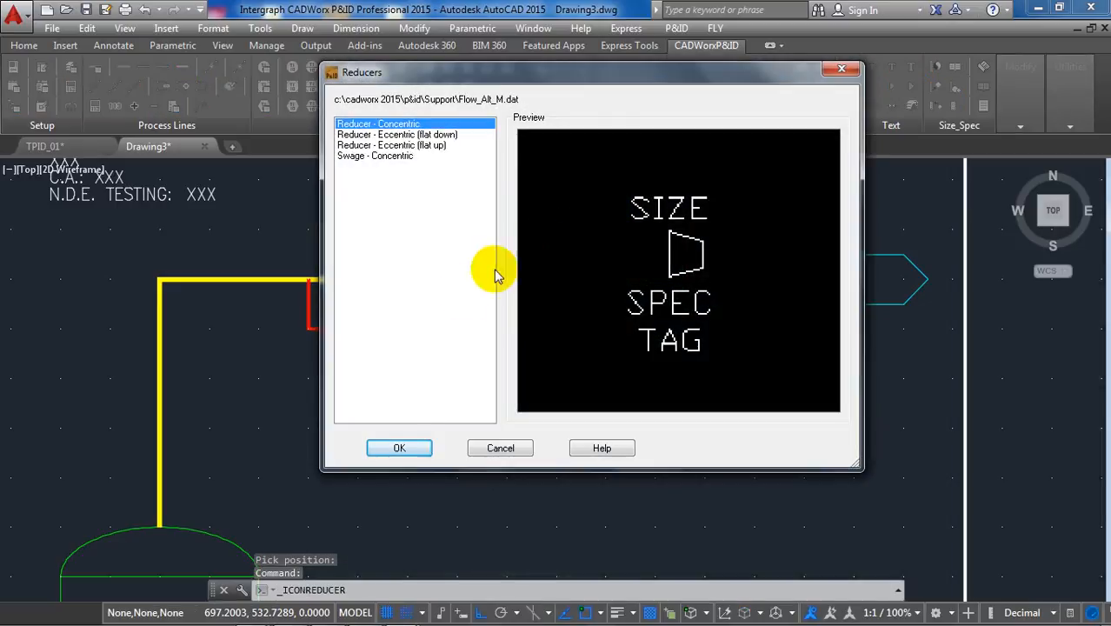
click(413, 448)
click(408, 278)
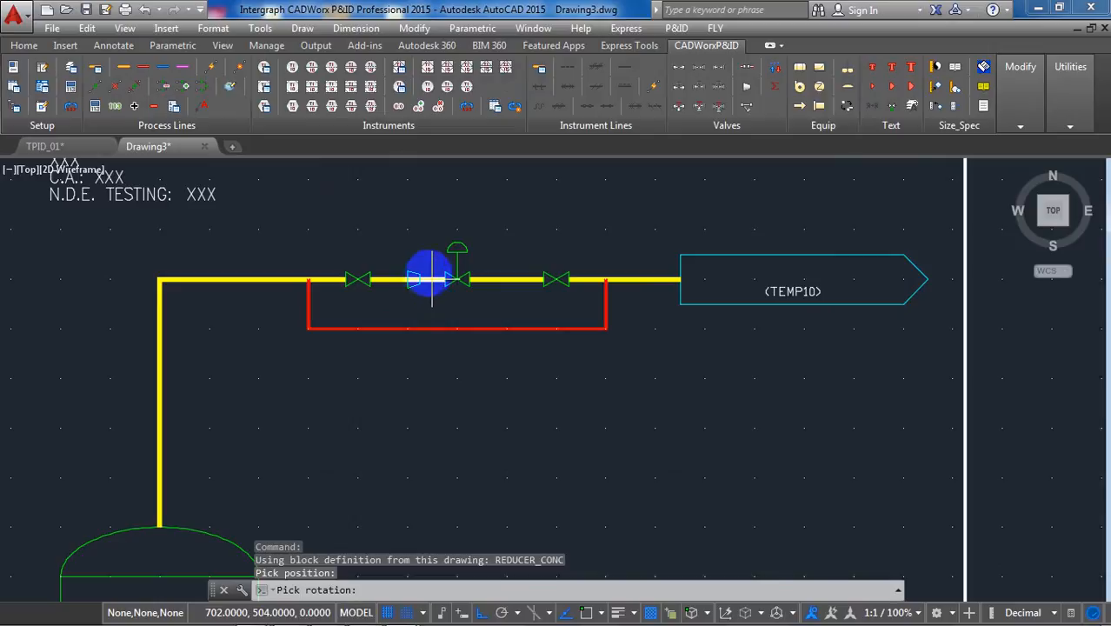
click(508, 276)
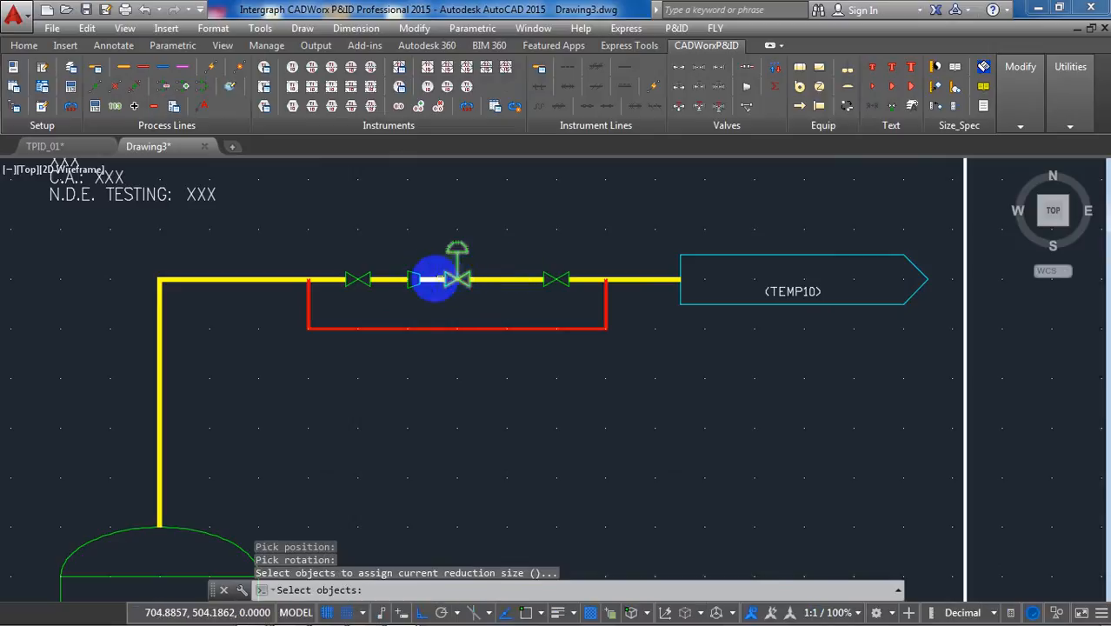
scroll(433, 278, up, 4)
scroll(431, 280, down, 4)
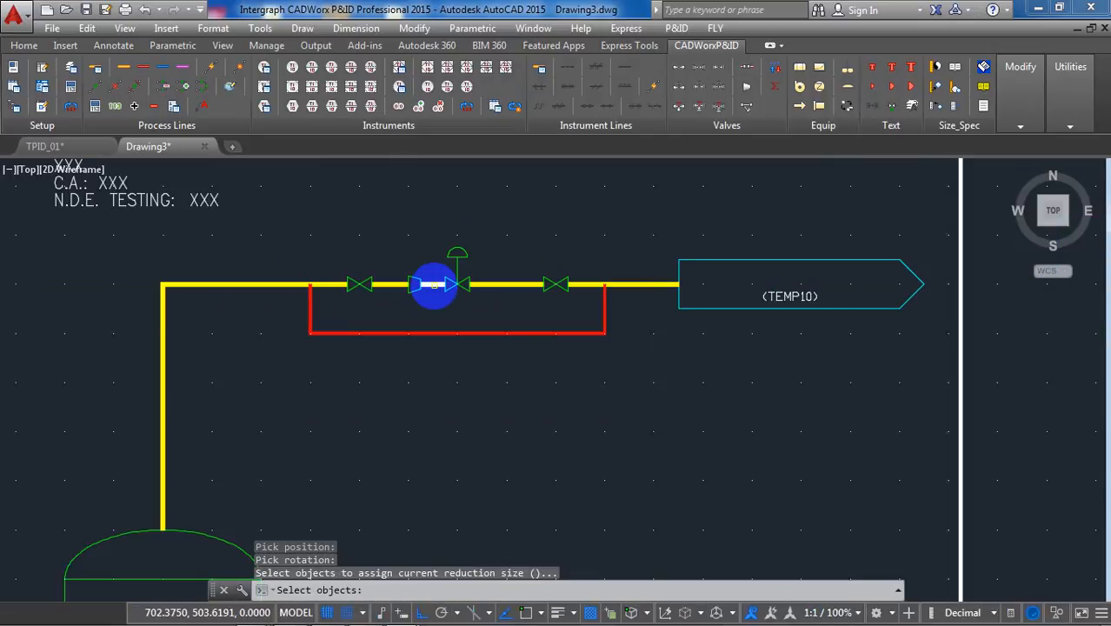
click(434, 283)
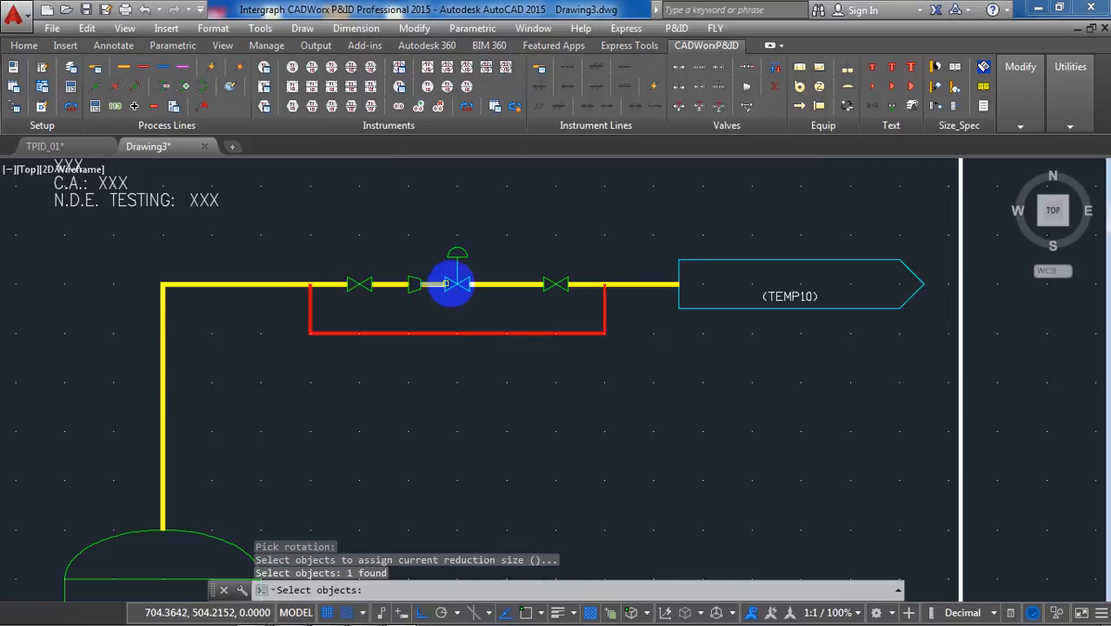
click(458, 283)
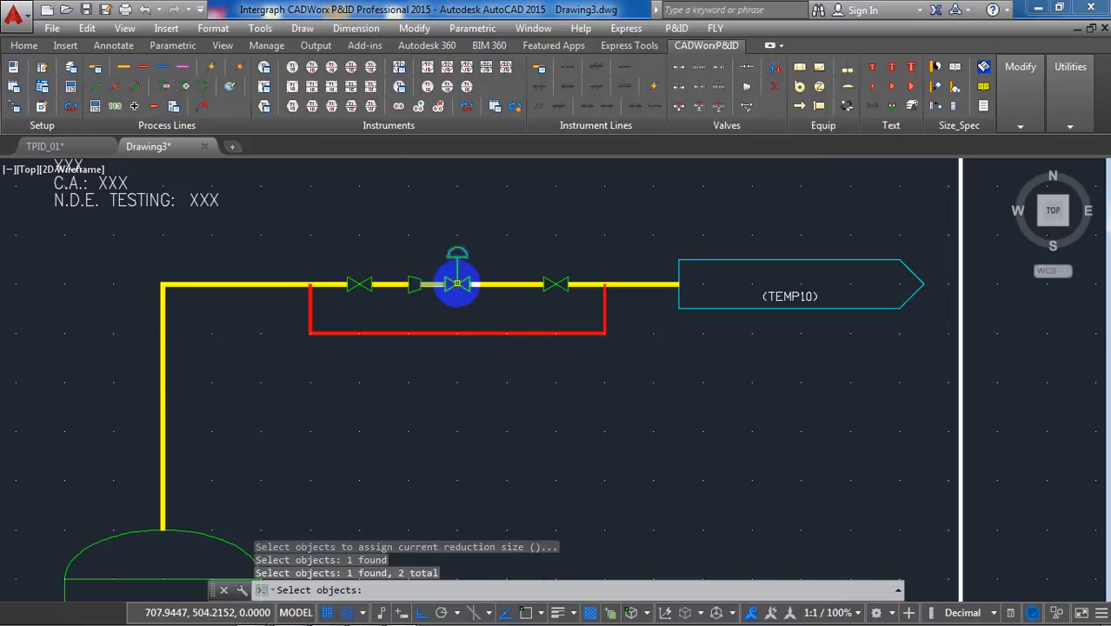
key(Return)
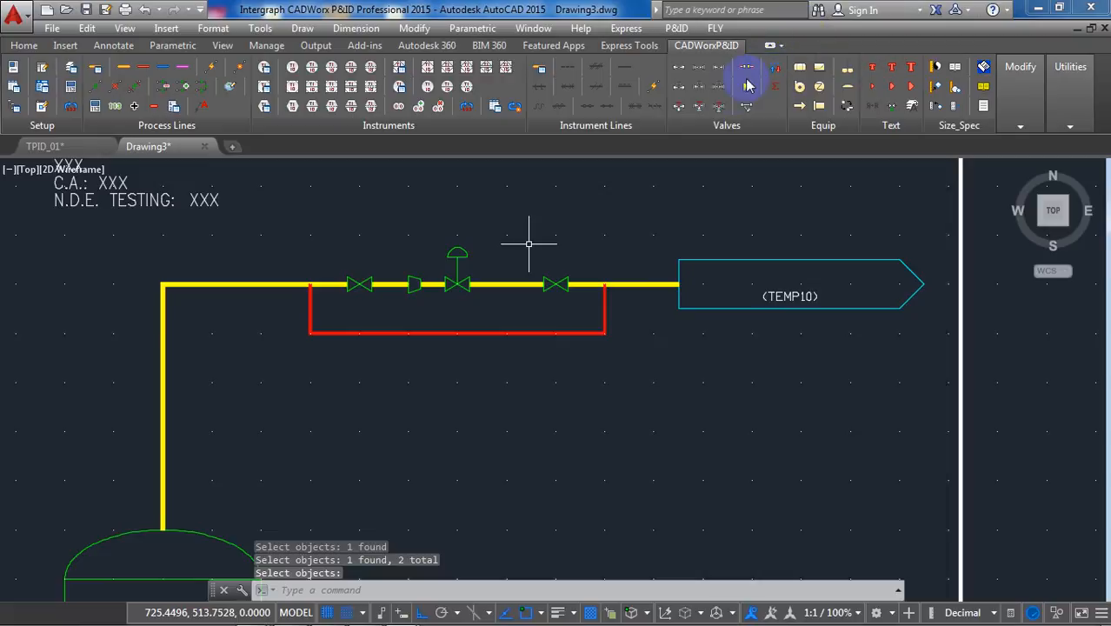
Insert a concentric reducer downstream of the control valve, narrowing toward it, and assign the reduction size to the line between them.
click(746, 88)
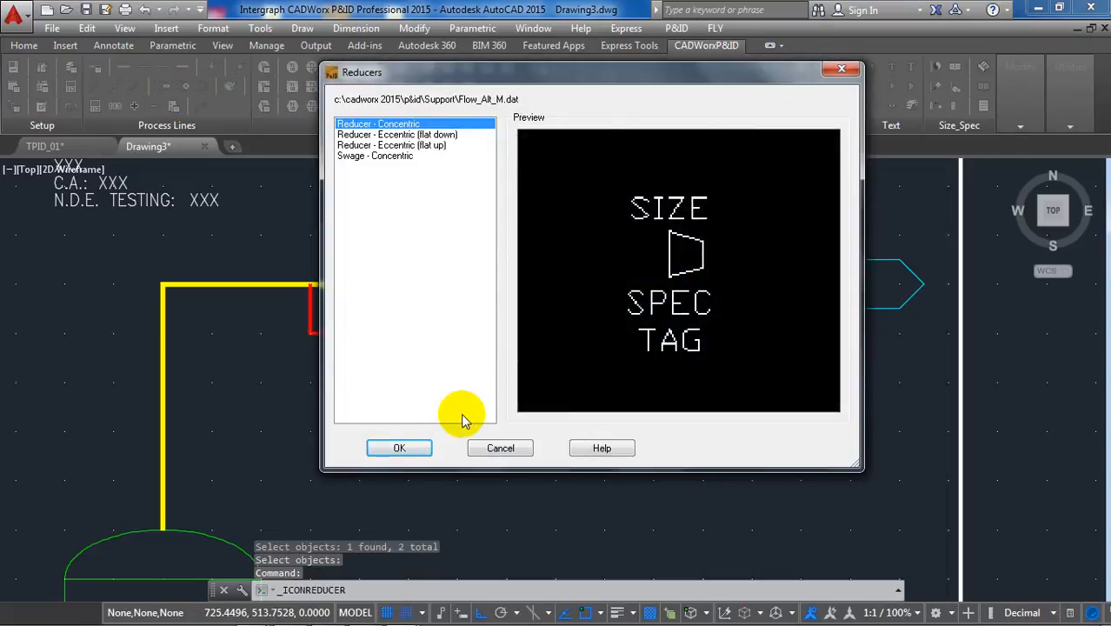
key(Return)
click(469, 284)
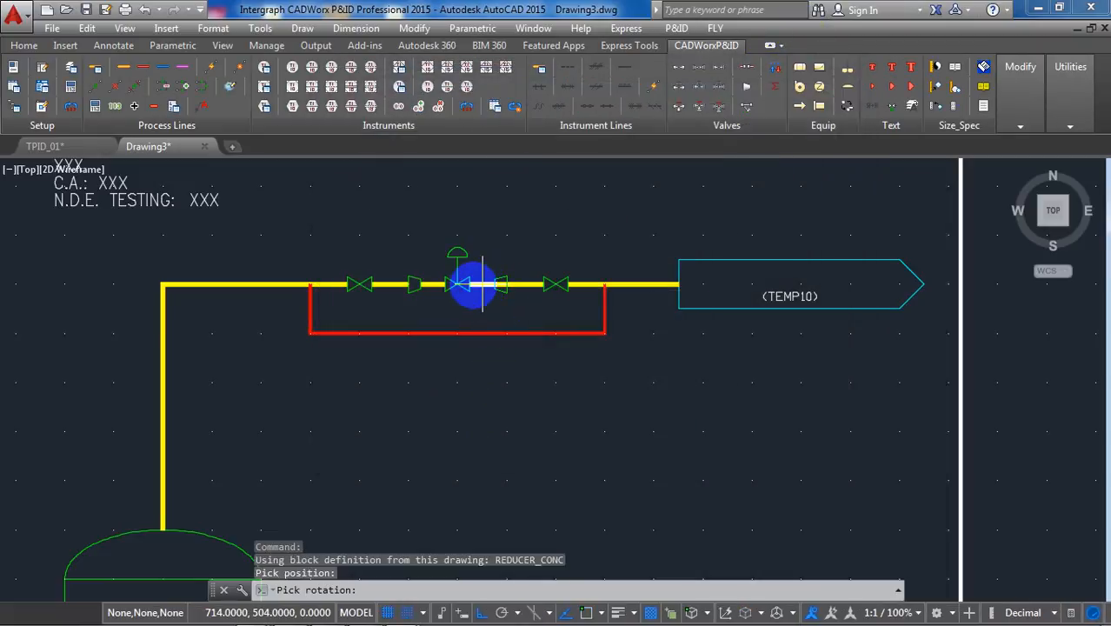
click(483, 283)
click(482, 284)
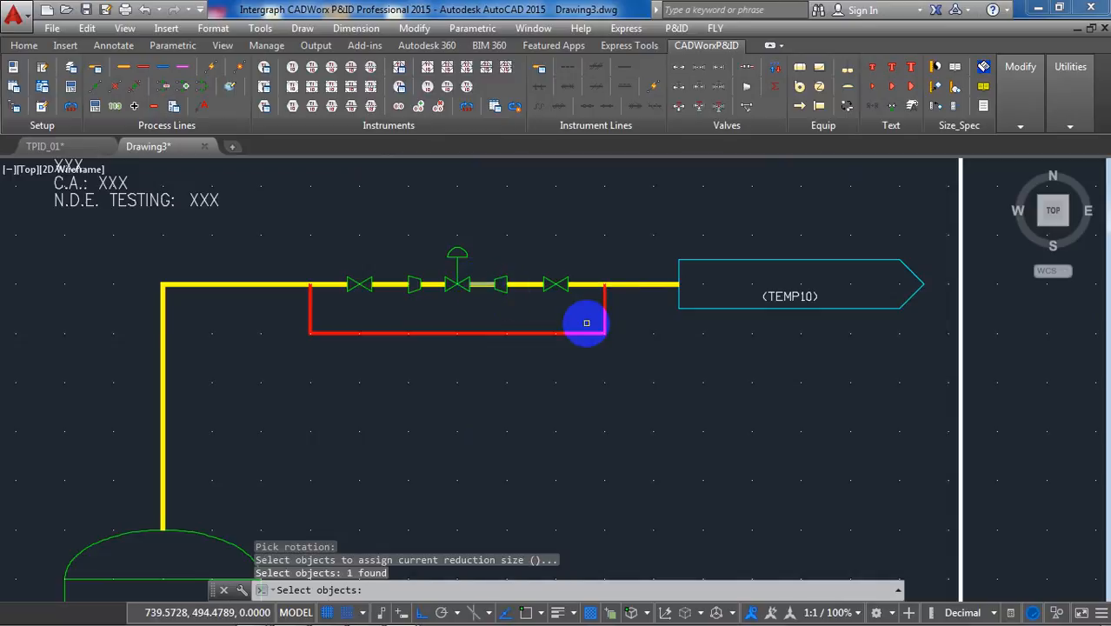
key(Return)
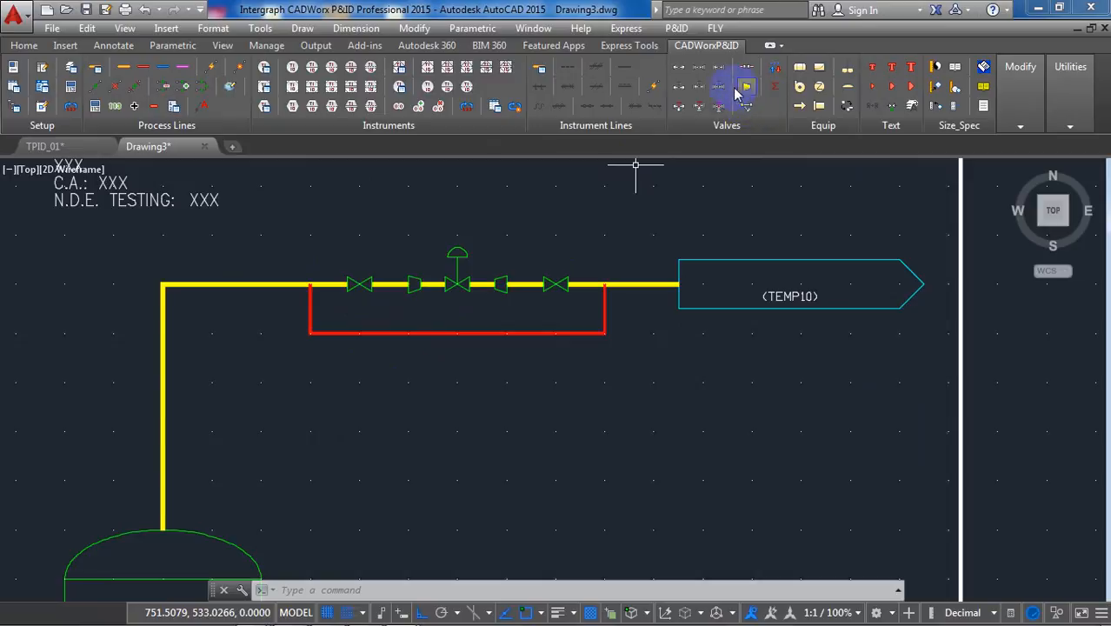
Insert a globe valve on the red bypass line at 708,492, directly below the control valve.
click(681, 69)
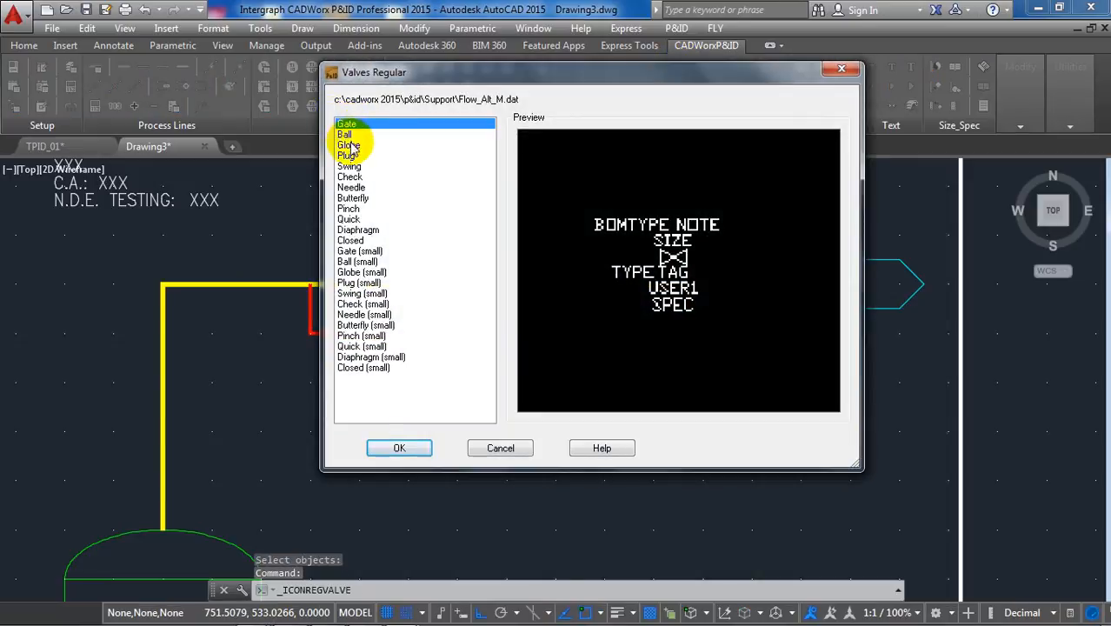
click(351, 145)
click(421, 448)
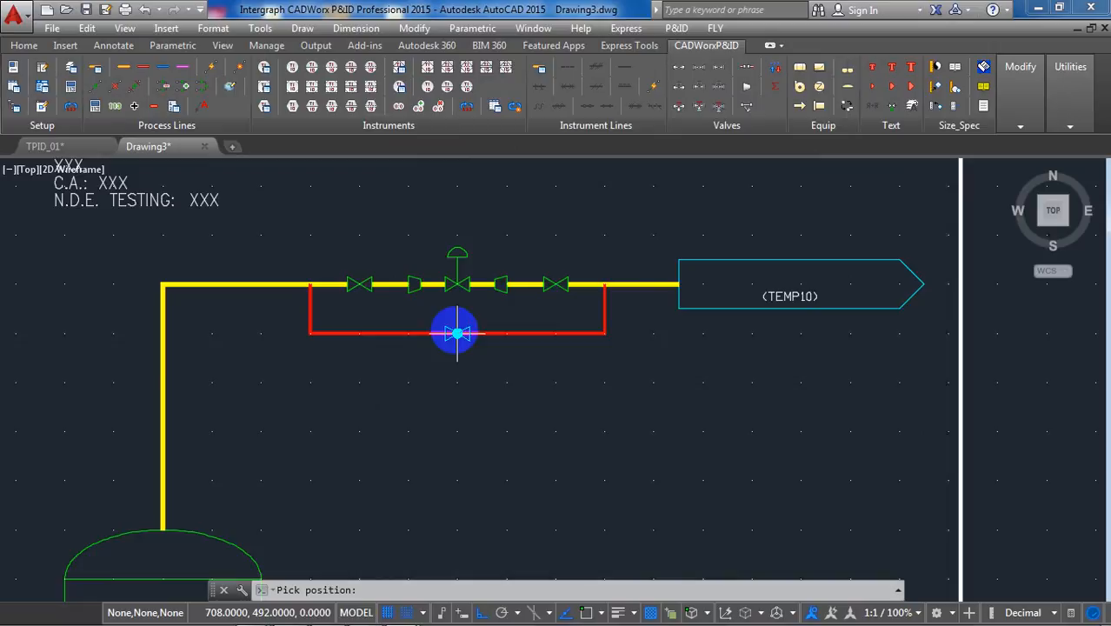
click(458, 333)
Bring the long horizontal pump discharge line between the two pump pairs into close view.
scroll(474, 390, down, 4)
scroll(441, 371, up, 4)
scroll(441, 371, down, 4)
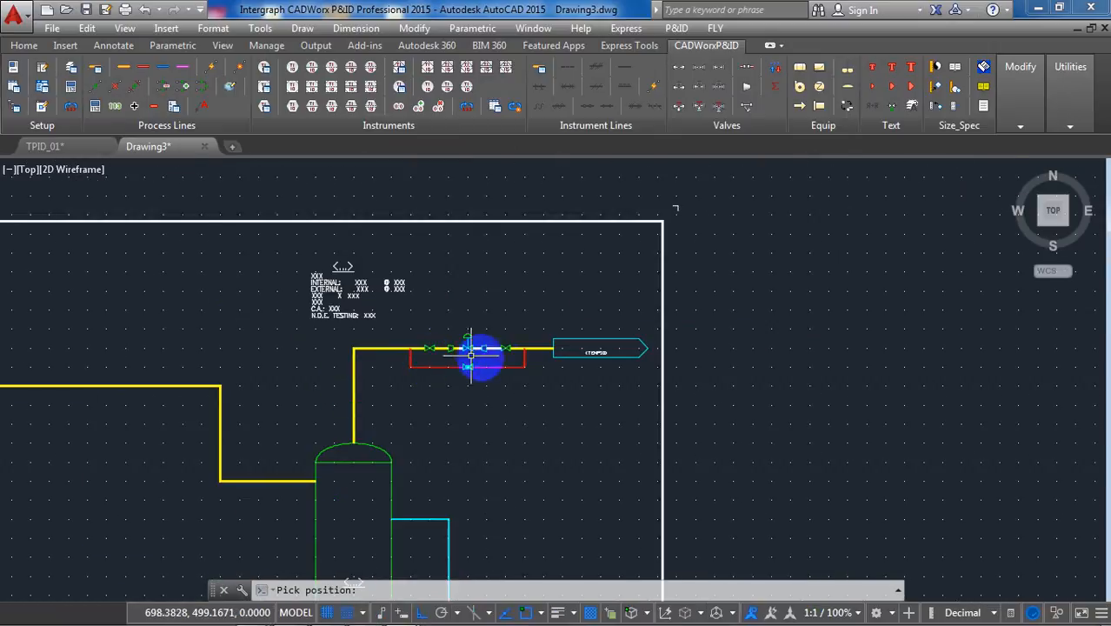
middle_drag(258, 413, 546, 265)
middle_drag(301, 427, 498, 280)
scroll(499, 280, down, 3)
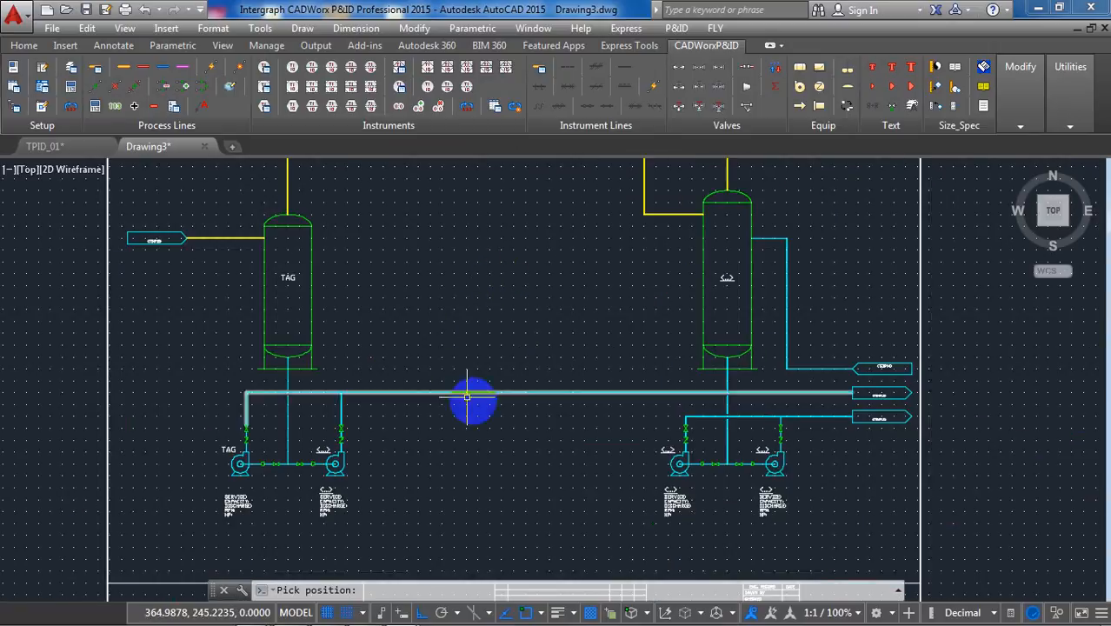
scroll(513, 390, up, 4)
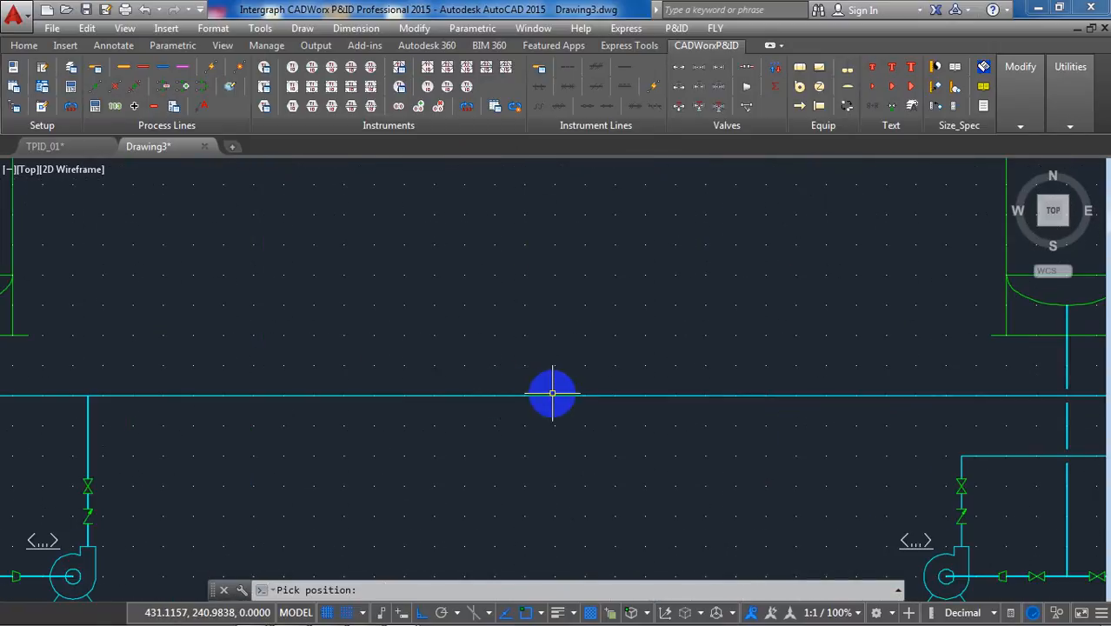